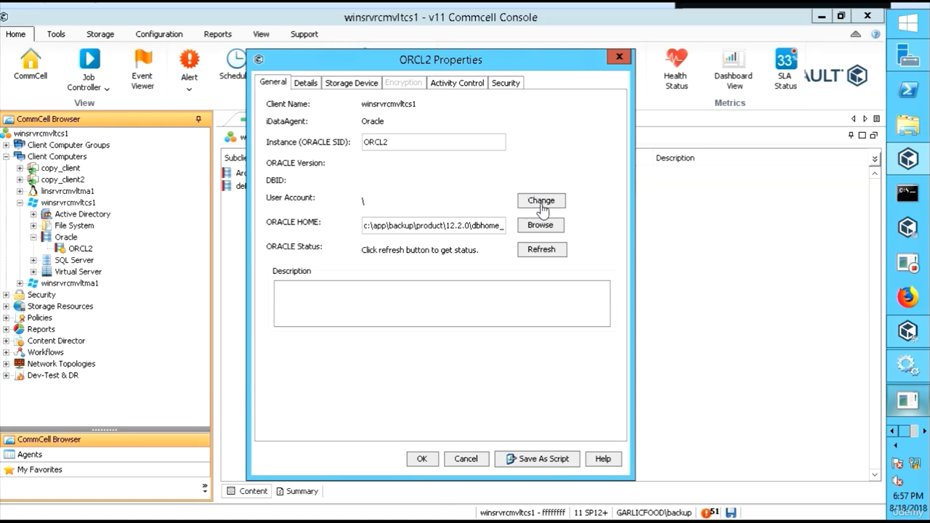
Step: Check the ORCL2 instance's impersonation account settings without changing them, and refresh its Oracle status
left_click(542, 203)
left_click(551, 205)
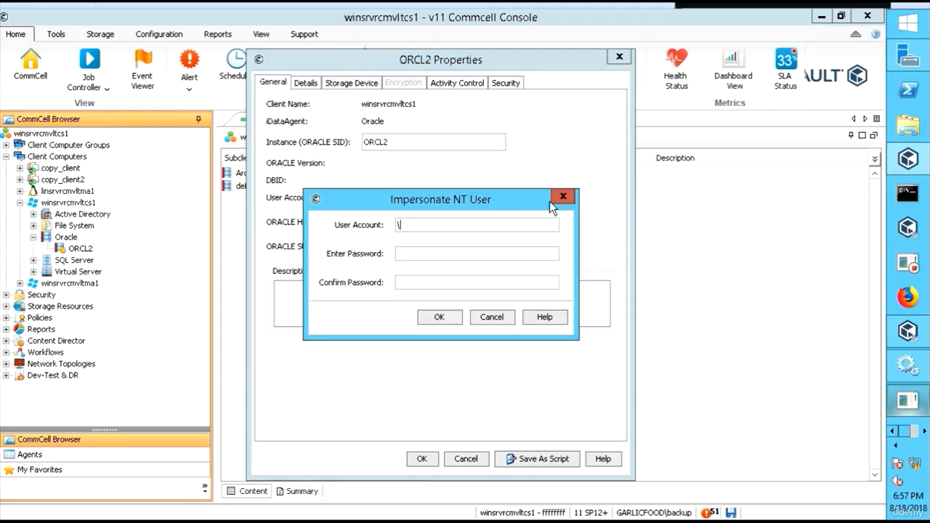
left_click(492, 318)
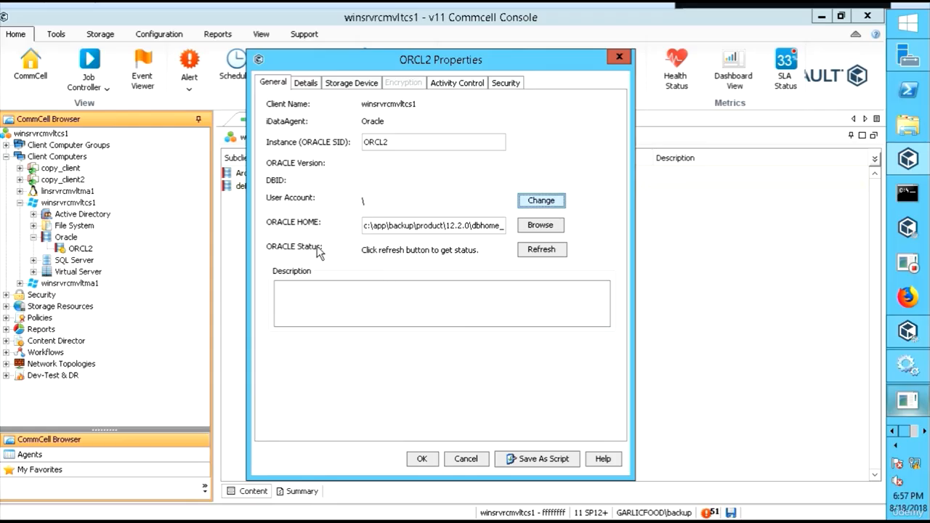
left_click(547, 249)
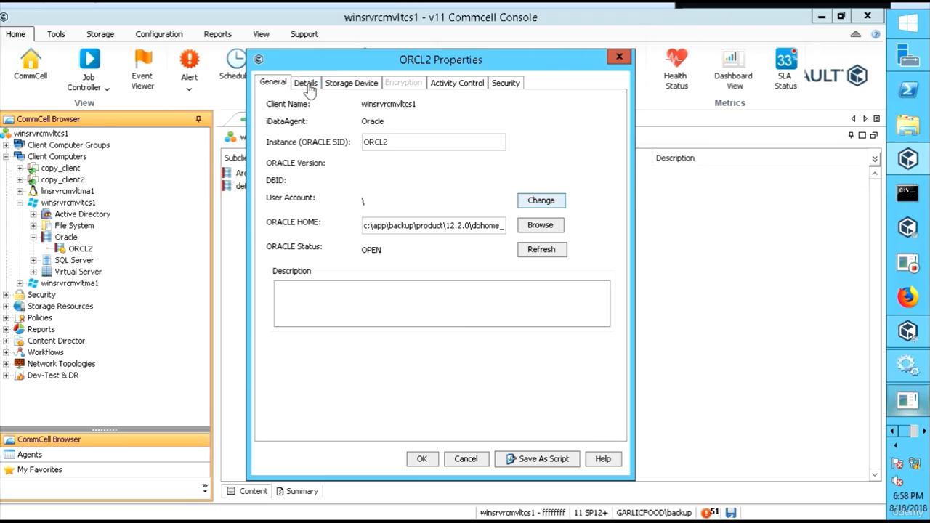
Step: Review the ORCL2 instance's storage settings for command line backup, log backup, data transfer and deduplication
left_click(355, 84)
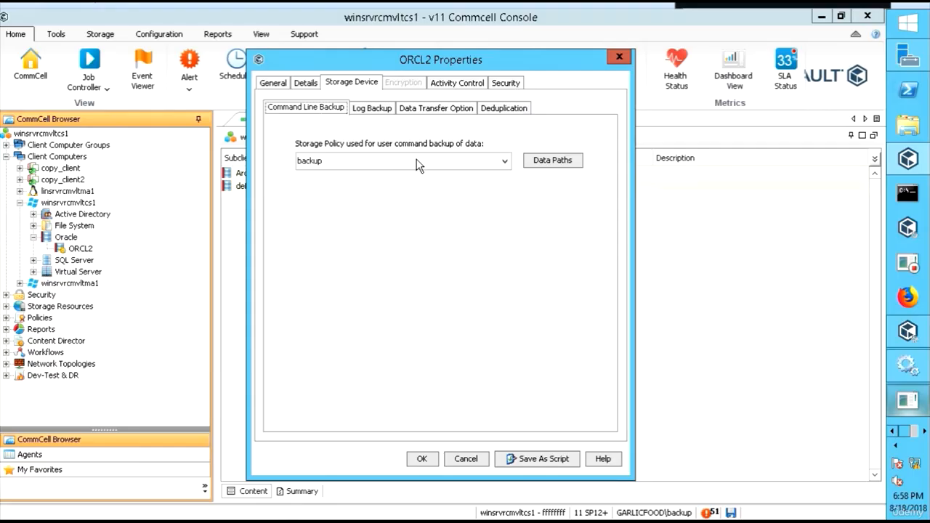
left_click(367, 160)
left_click(369, 163)
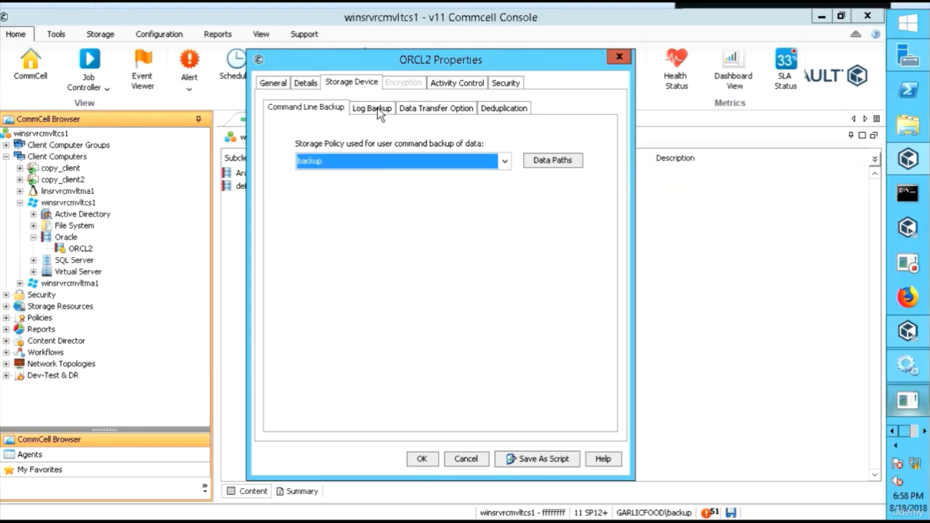
left_click(373, 109)
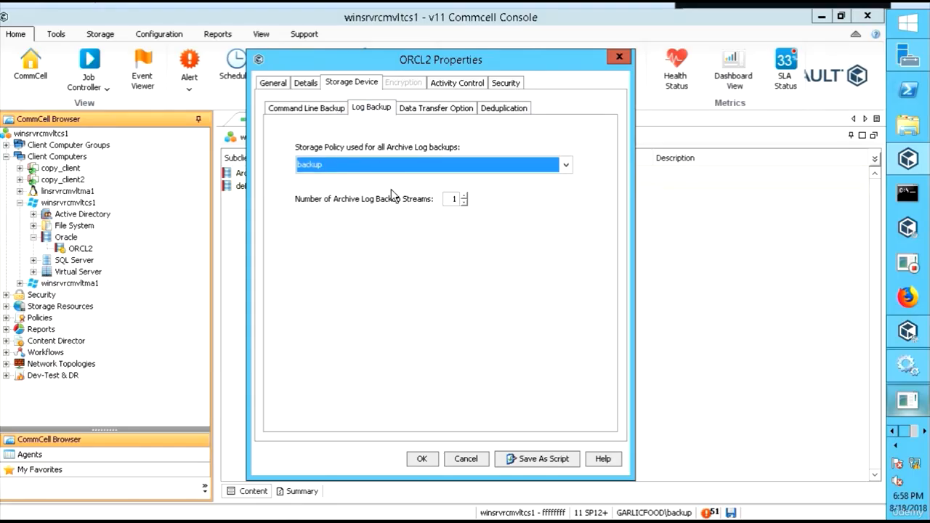
left_click(425, 117)
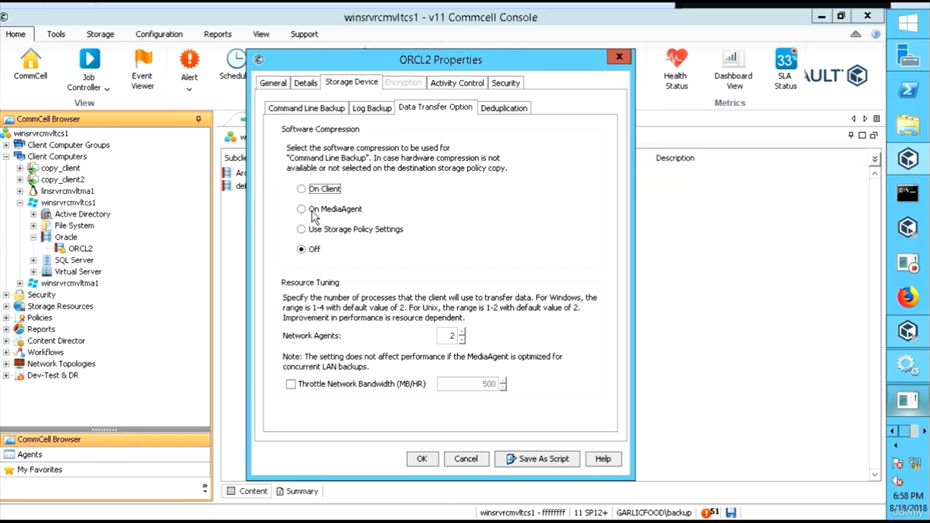
left_click(511, 109)
left_click(281, 126)
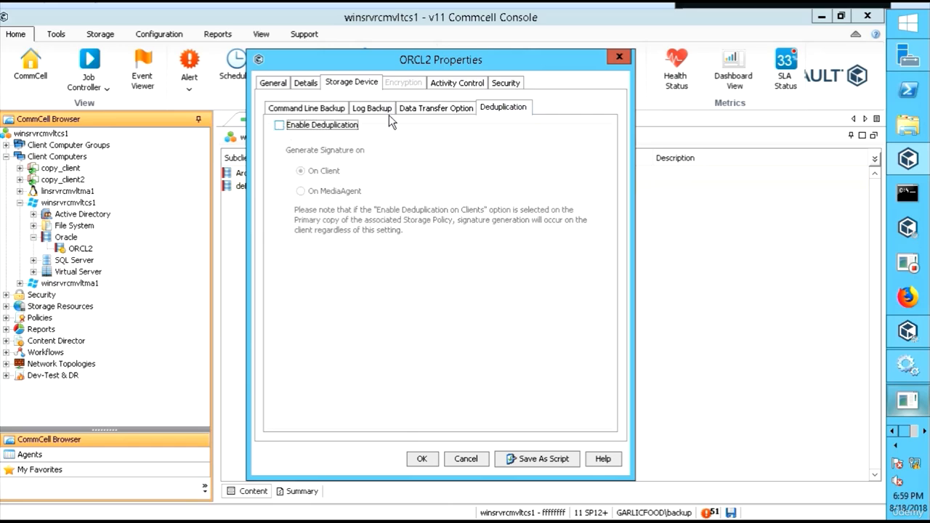
Step: Review the ORCL2 instance's activity control and security settings, and accept its properties
left_click(469, 87)
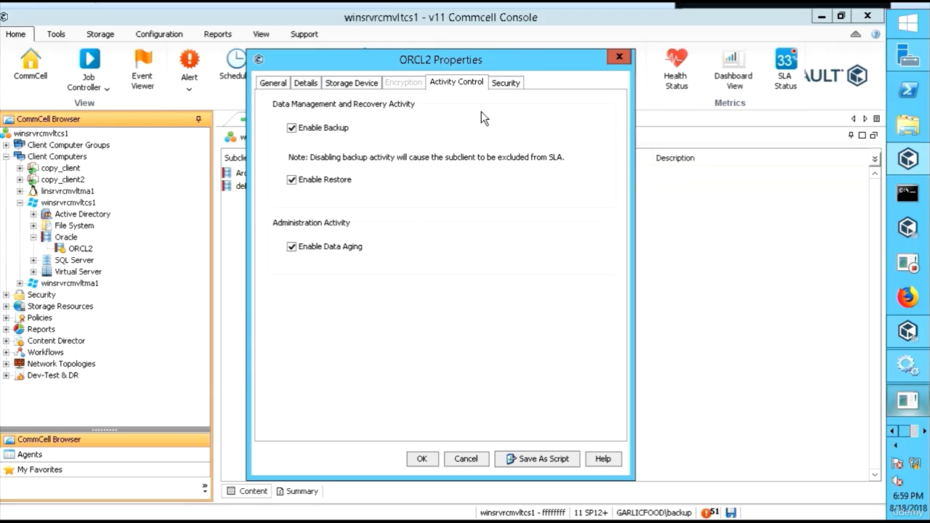
left_click(511, 86)
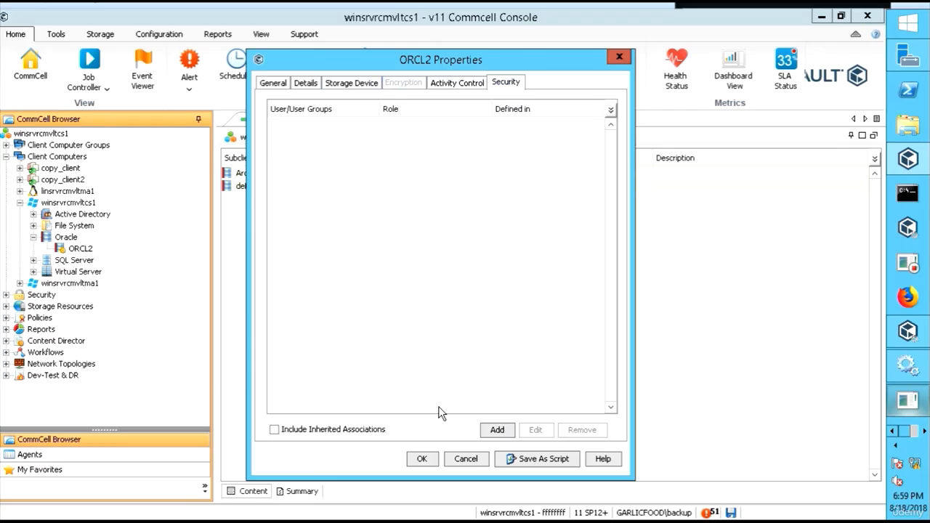
left_click(423, 459)
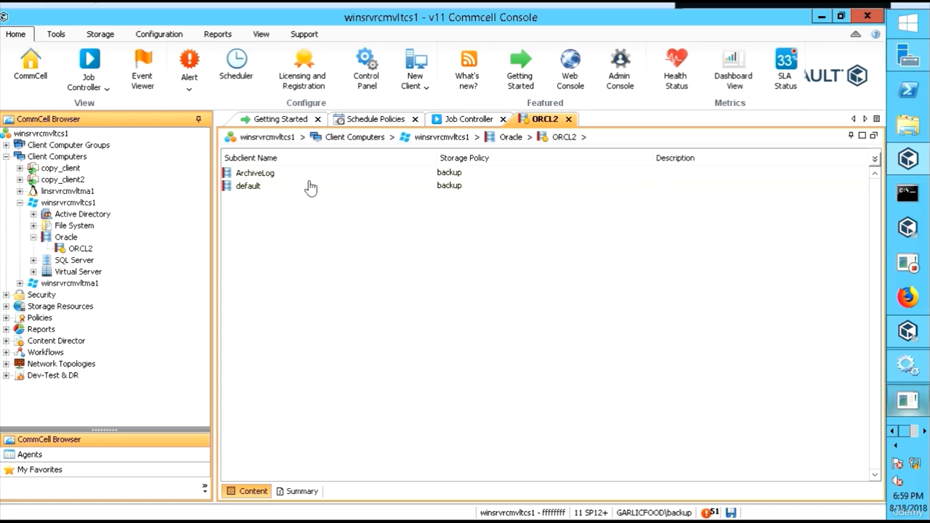
Step: Enable Selective Online Full in the content settings of the ArchiveLog subclient and save its properties
left_click(460, 175)
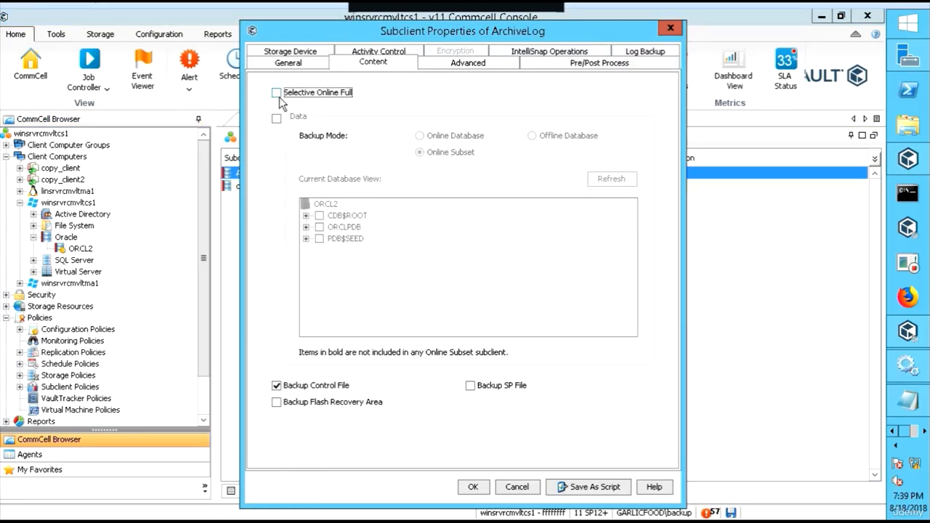
left_click(278, 95)
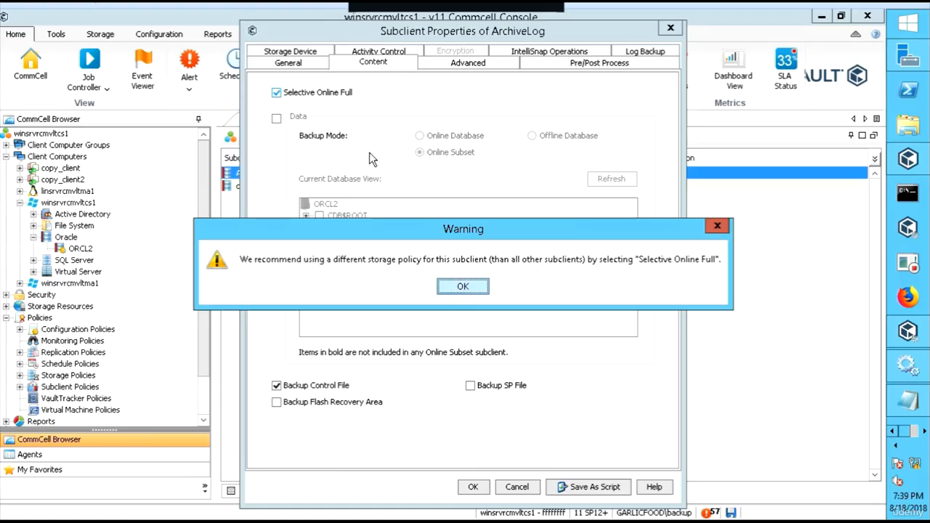
left_click(463, 286)
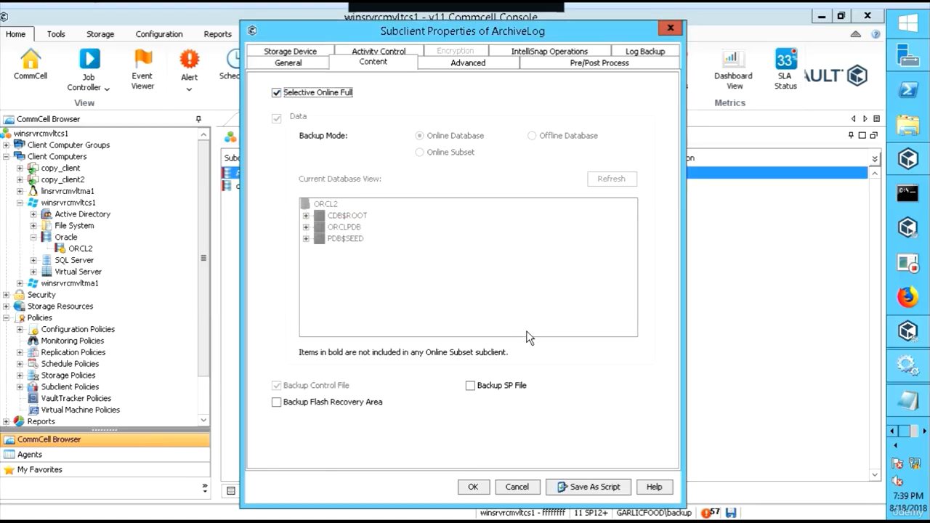
left_click(474, 487)
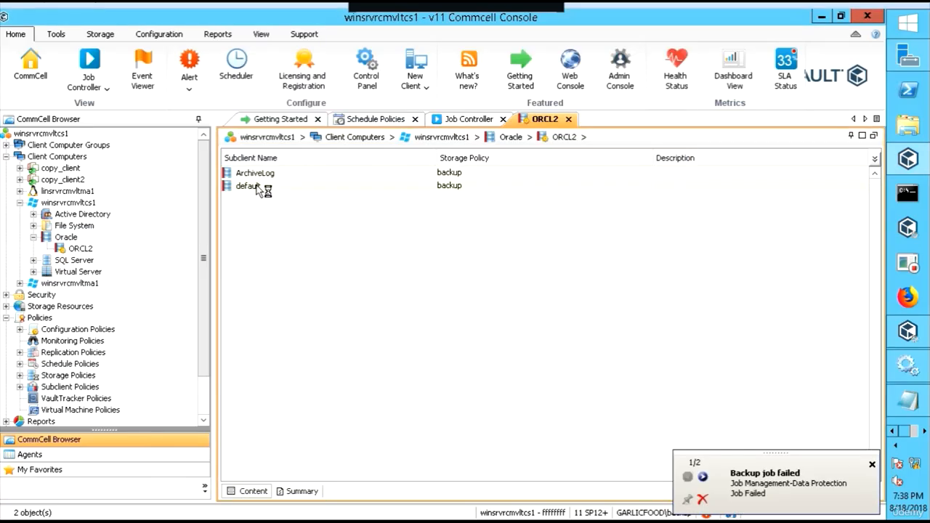
Step: Examine the content settings in the default subclient's properties
right_click(258, 188)
left_click(311, 326)
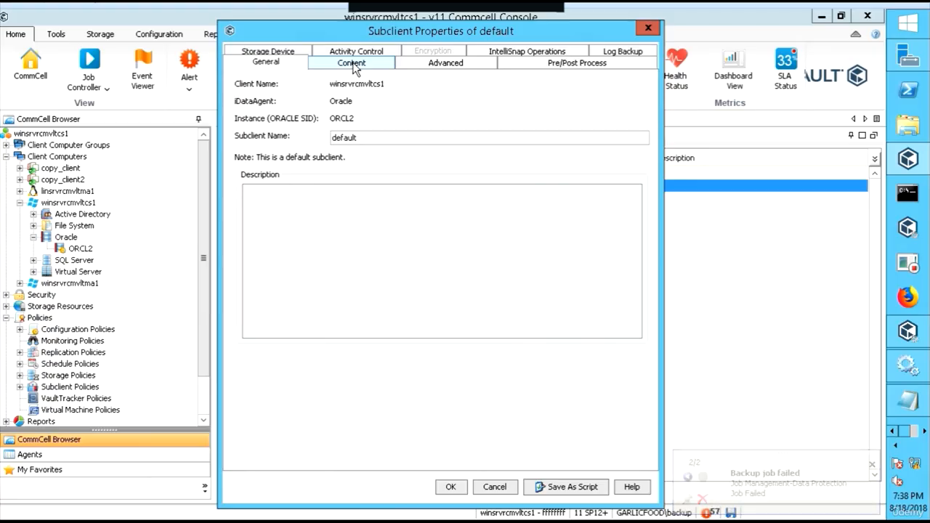
left_click(352, 64)
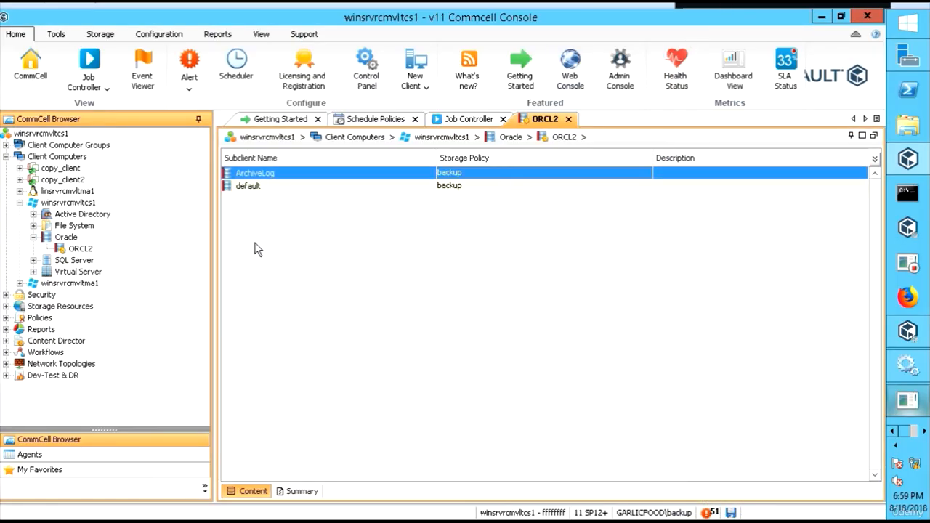
Step: Create a Data Protection schedule policy named oracle for the Oracle agent type, with the description oracle
left_click(6, 318)
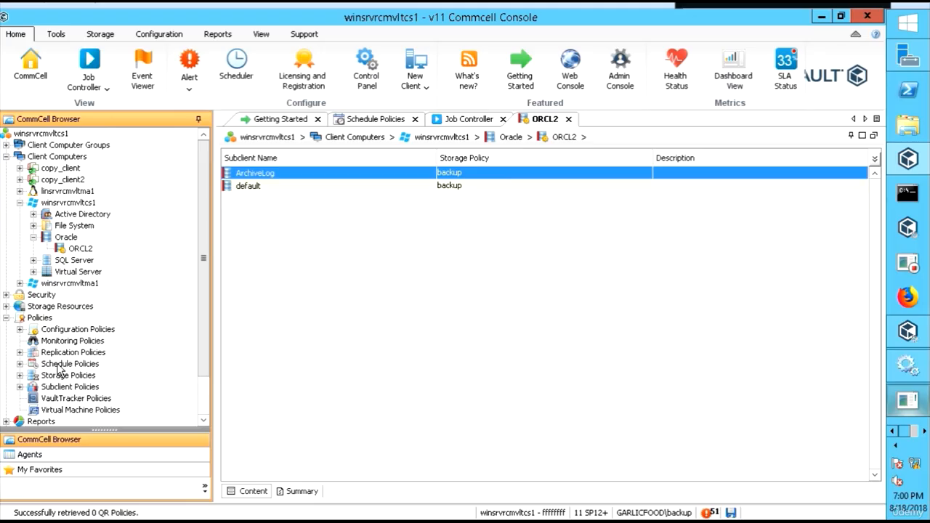
left_click(84, 366)
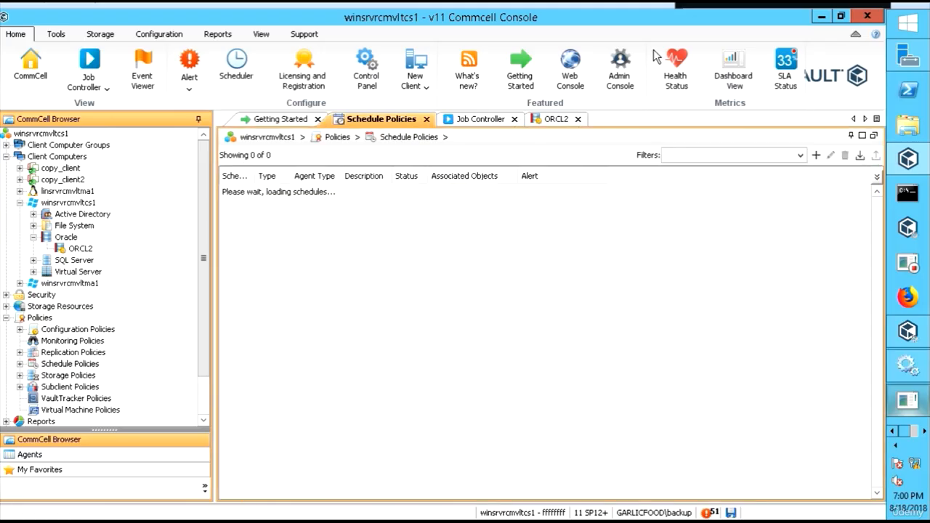
right_click(76, 369)
left_click(138, 374)
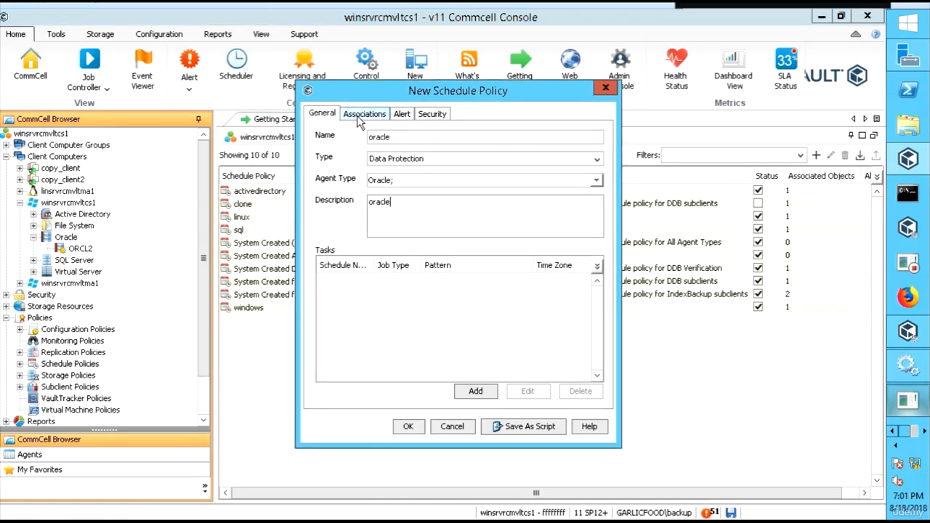
Step: Associate the schedule policy with the ORCL2 instance of winsrvrcmvltcs1 under windows_client_group, and check its alert and security settings
left_click(362, 115)
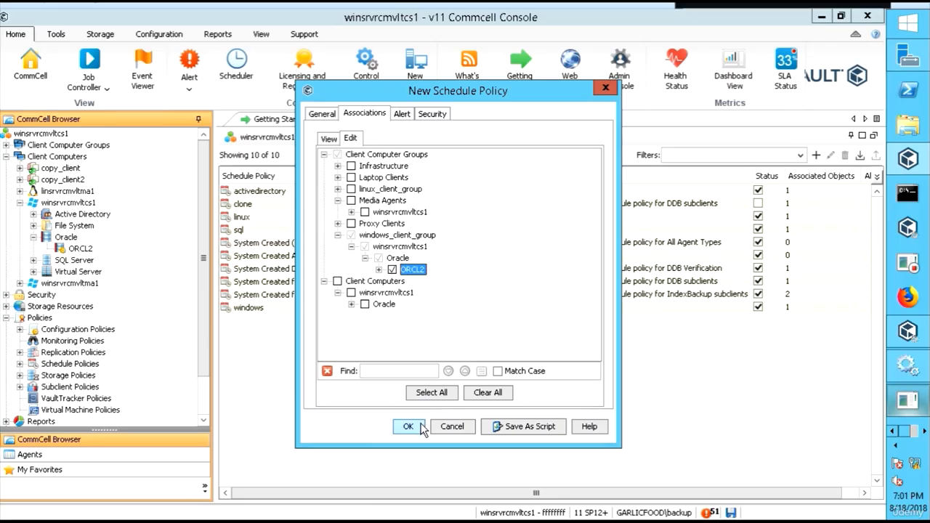
left_click(328, 139)
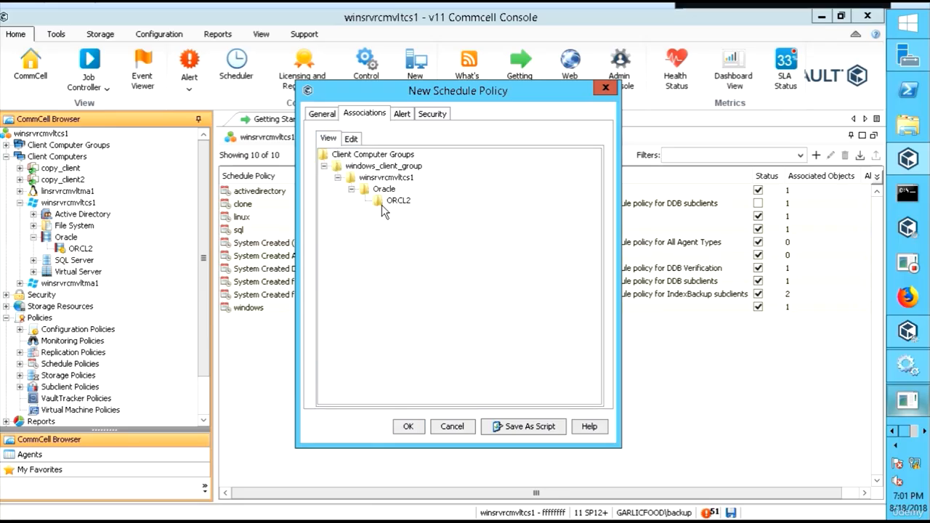
left_click(405, 117)
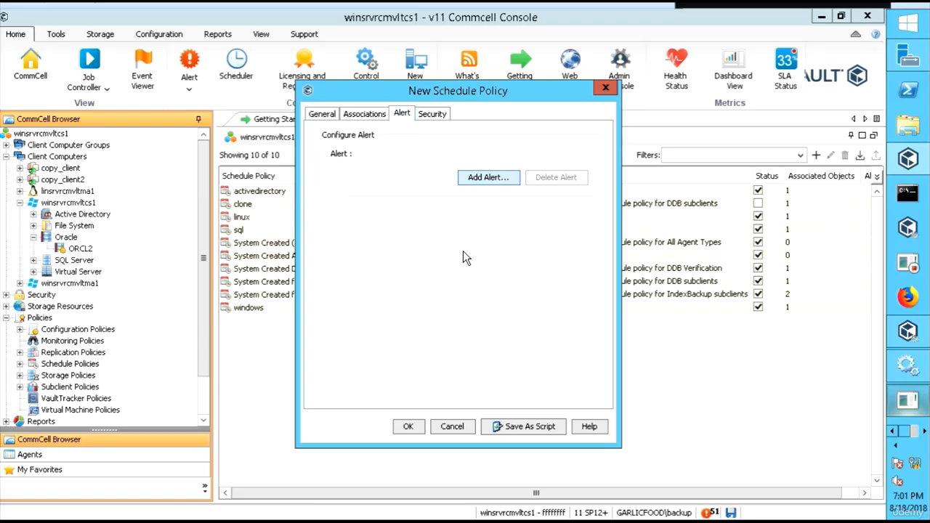
left_click(434, 115)
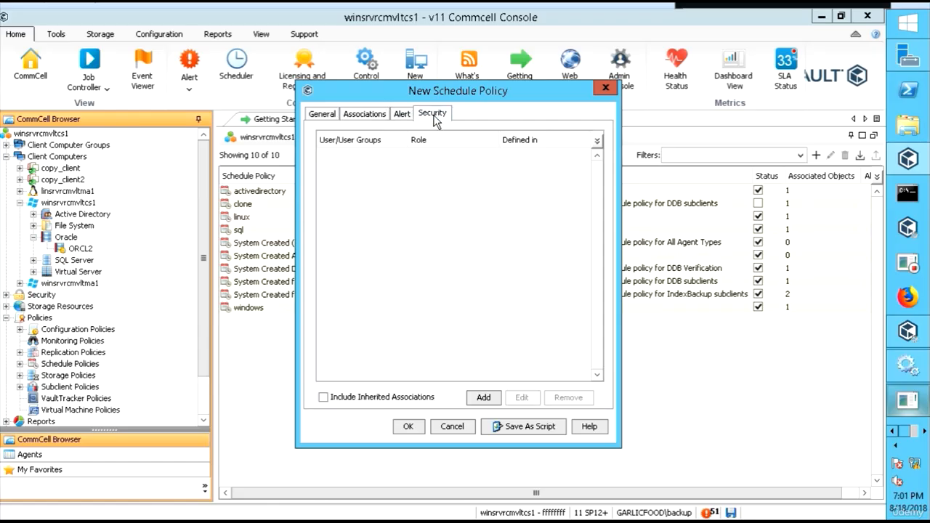
left_click(323, 114)
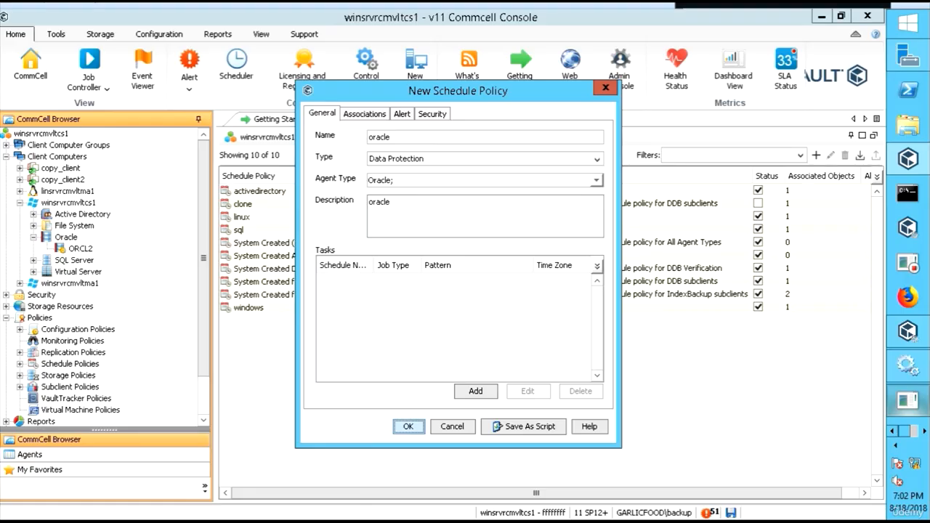
Step: Add a full backup task named oracle_full to the policy, running weekly on Saturday at 2:00 AM
left_click(476, 391)
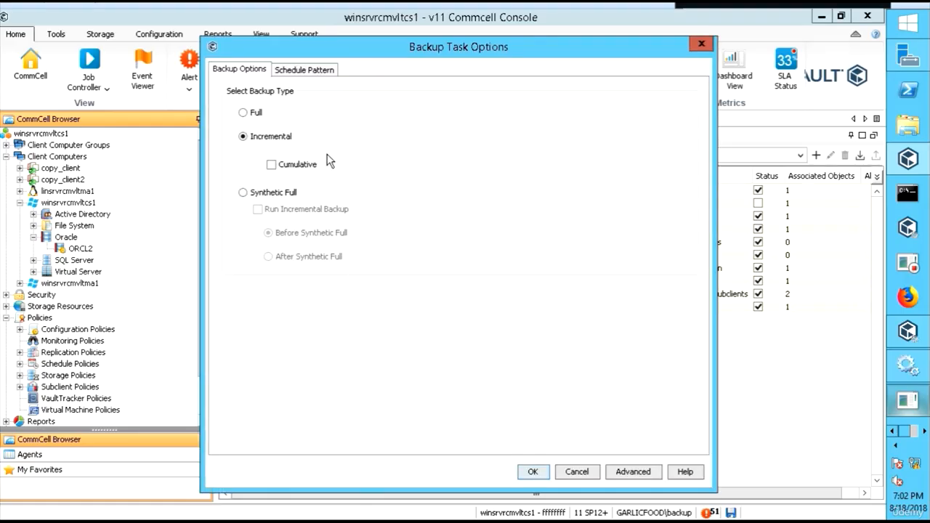
left_click(245, 113)
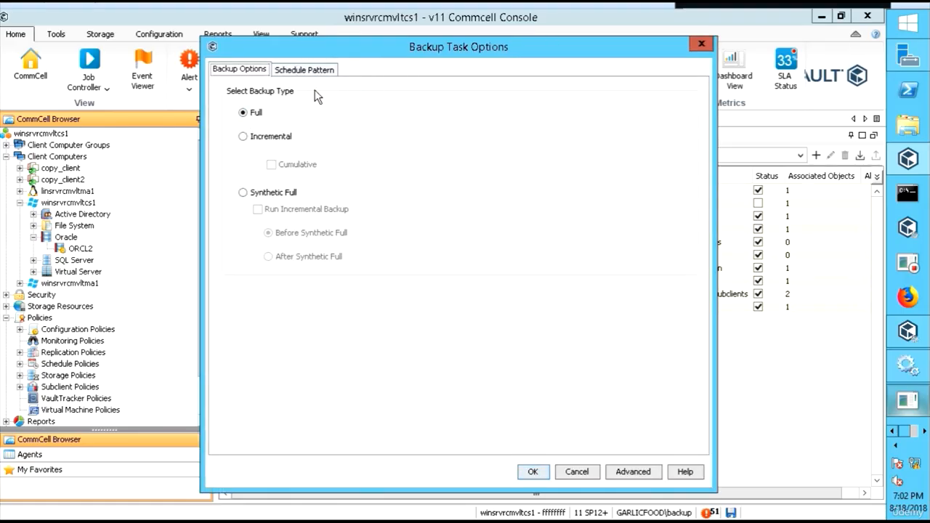
left_click(307, 70)
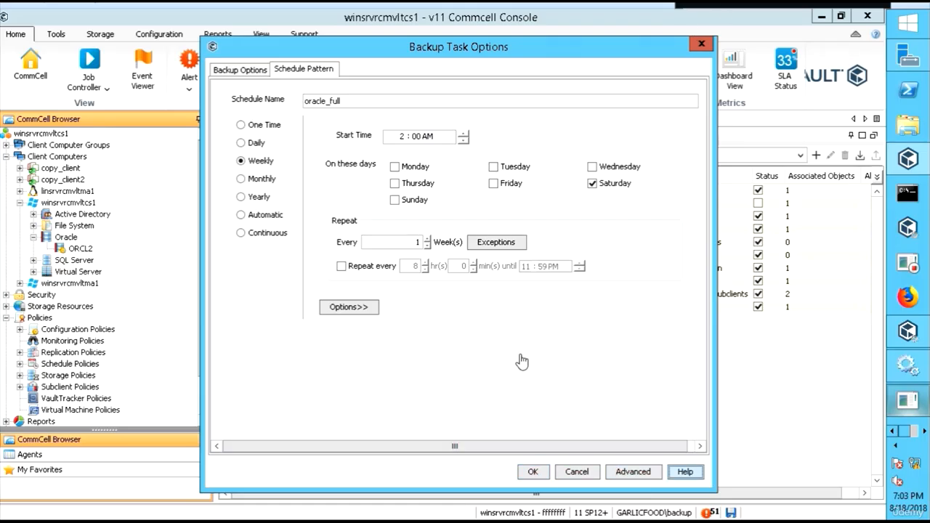
left_click(533, 472)
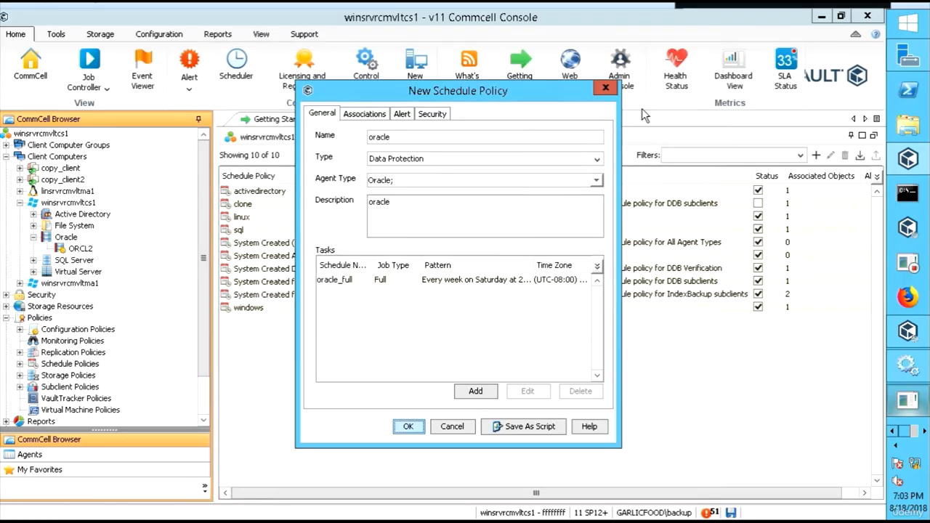
Step: Add a weekly incremental backup task named oracle_inc to the schedule policy
left_click(475, 394)
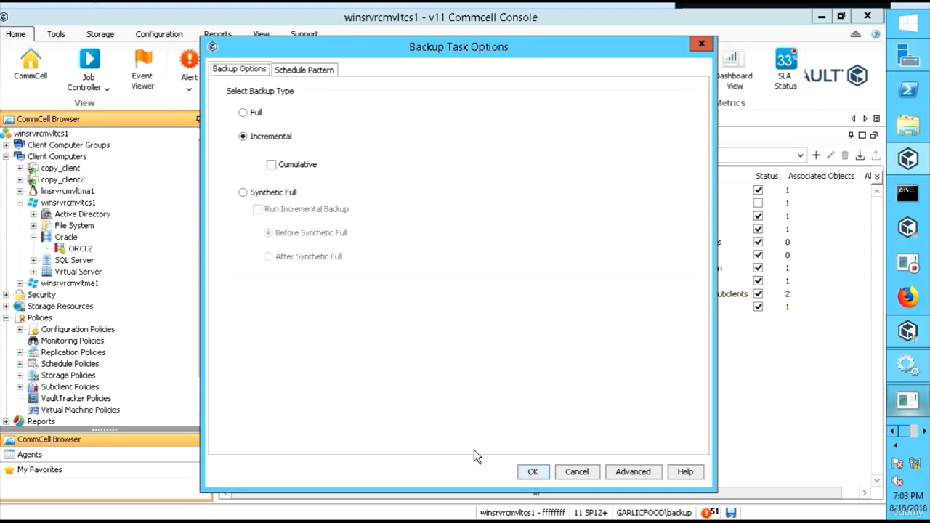
left_click(527, 473)
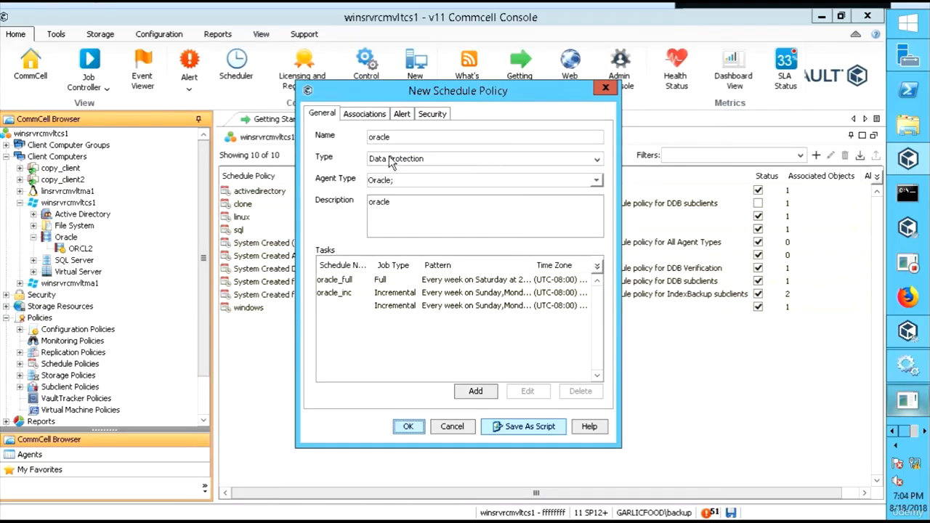
Step: Delete the unnamed incremental task from the task list and save the oracle schedule policy
left_click(407, 308)
left_click(580, 393)
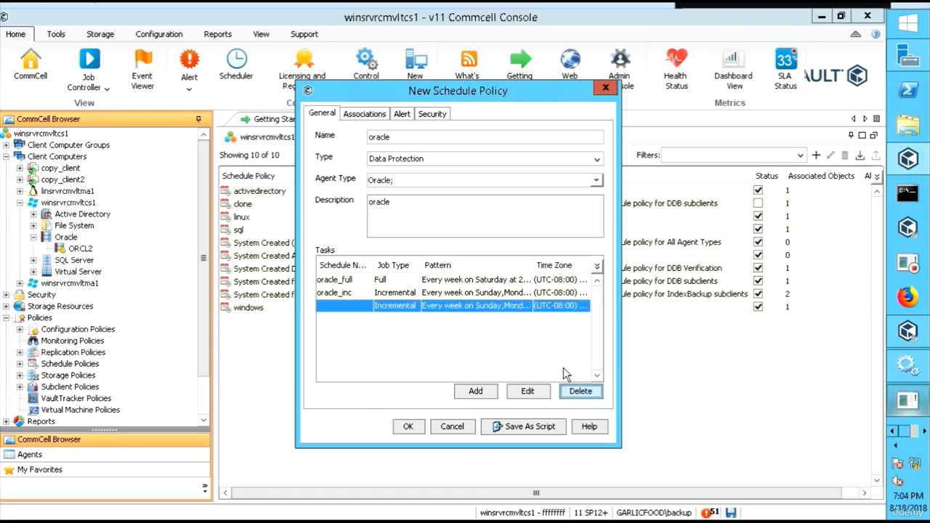
left_click(439, 288)
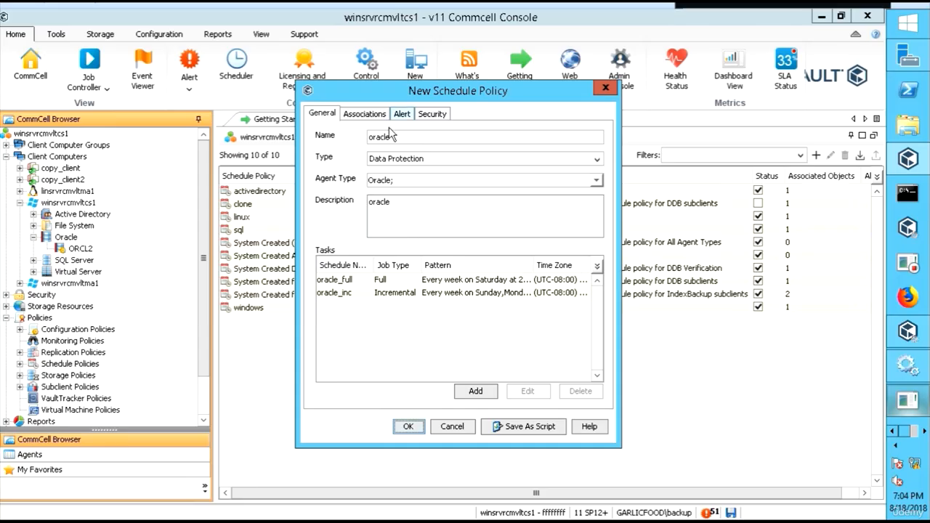
left_click(409, 426)
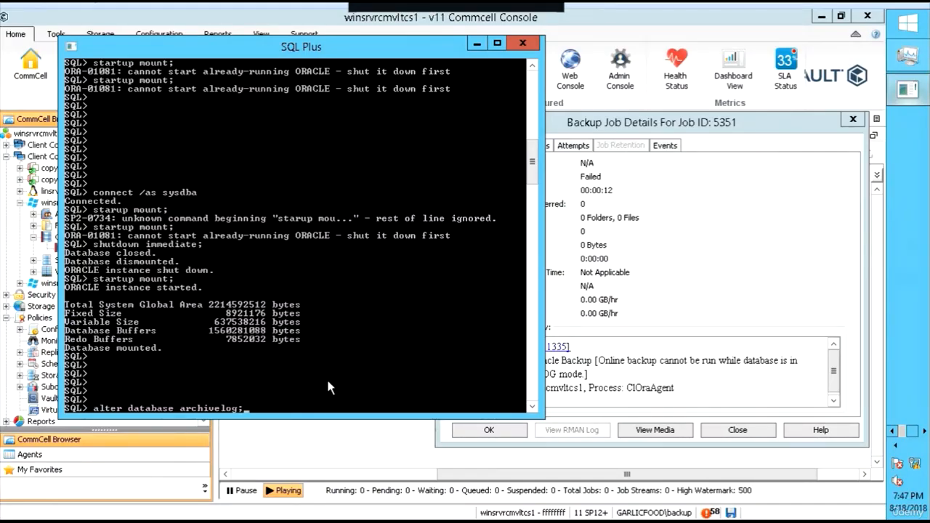
Step: Put the mounted database into archive log mode in SQL Plus with "alter database archivelog;"
key("Return")
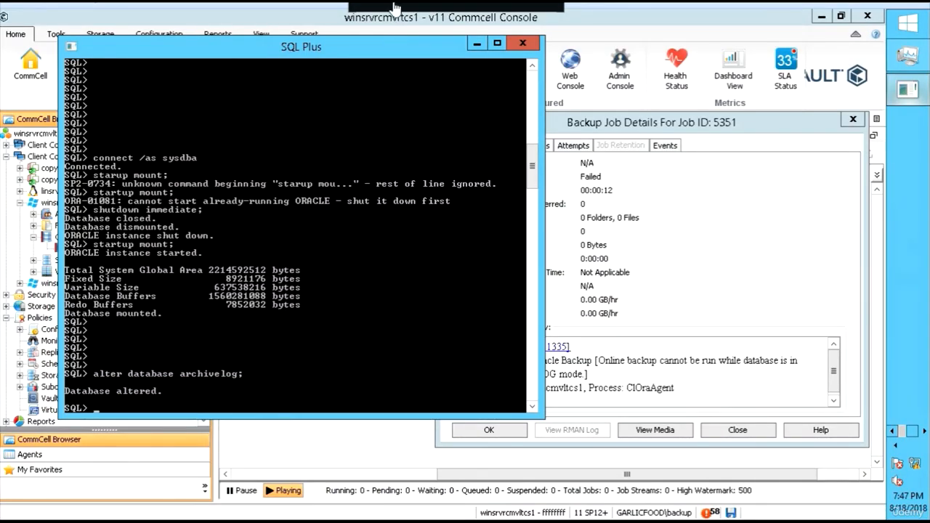
Step: Open the database in SQL Plus with "alter database open;" and close the failed backup job's details
type("alter database open;")
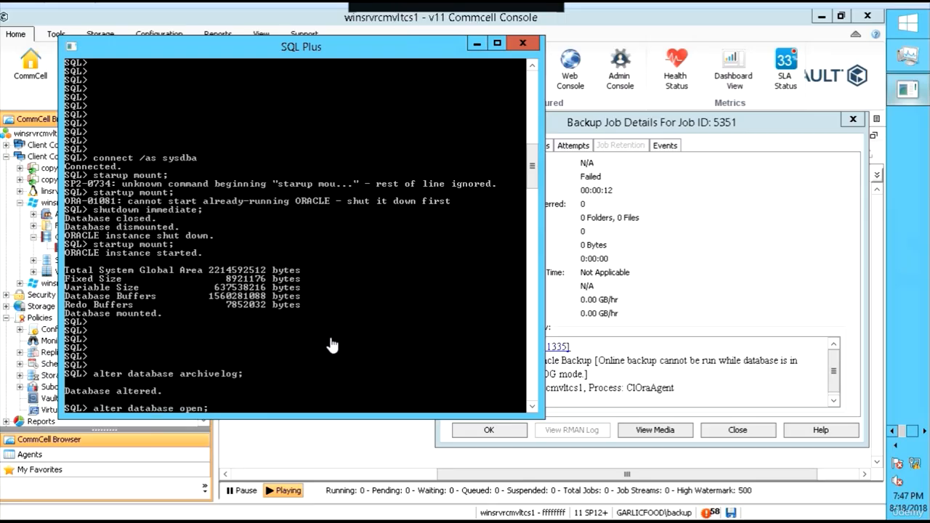
key("Return")
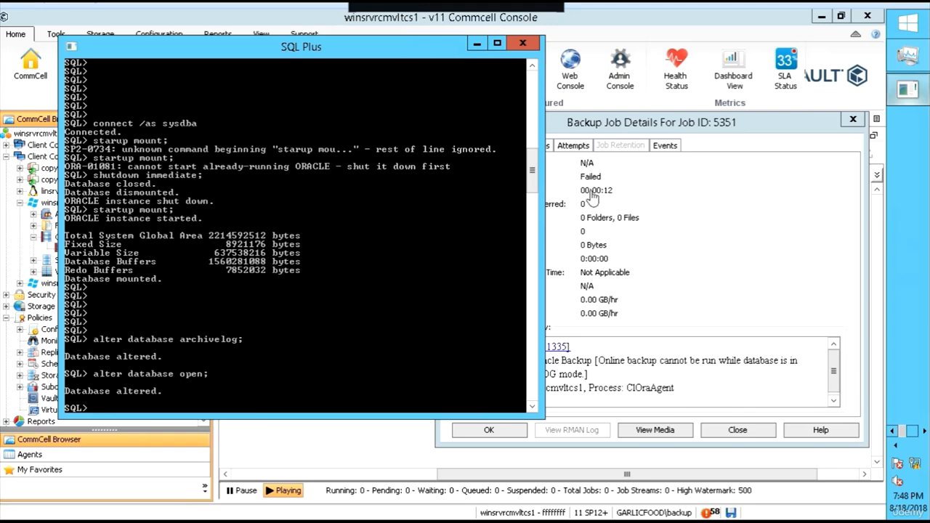
left_click(852, 120)
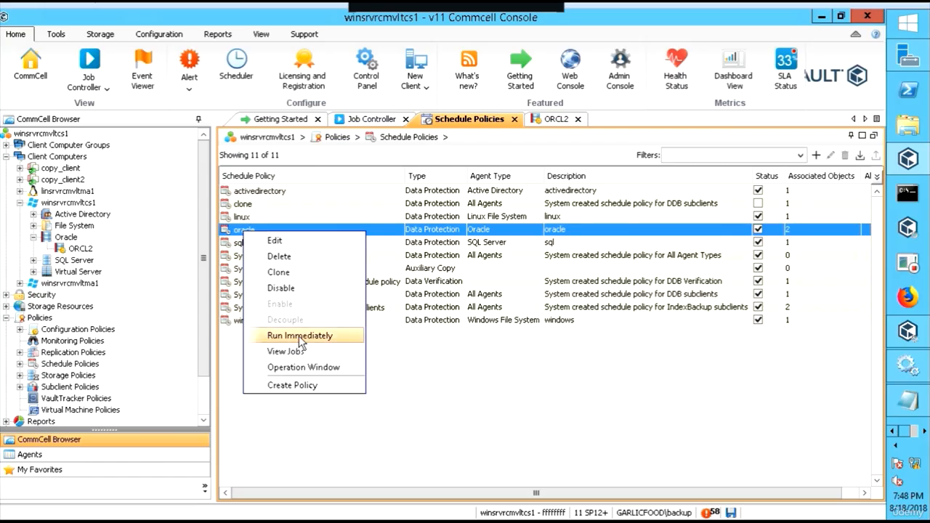
Step: Run the oracle schedule policy immediately using its oracle_full schedule
left_click(299, 336)
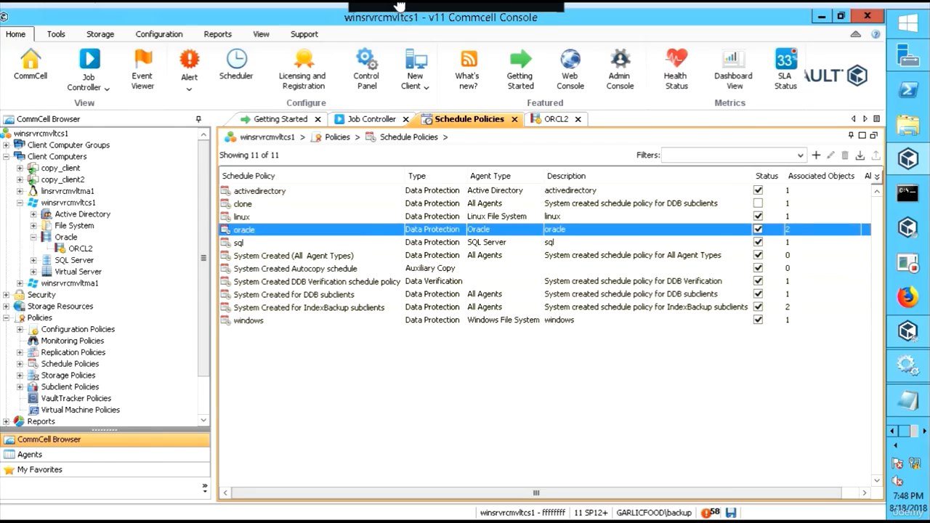
left_click(288, 201)
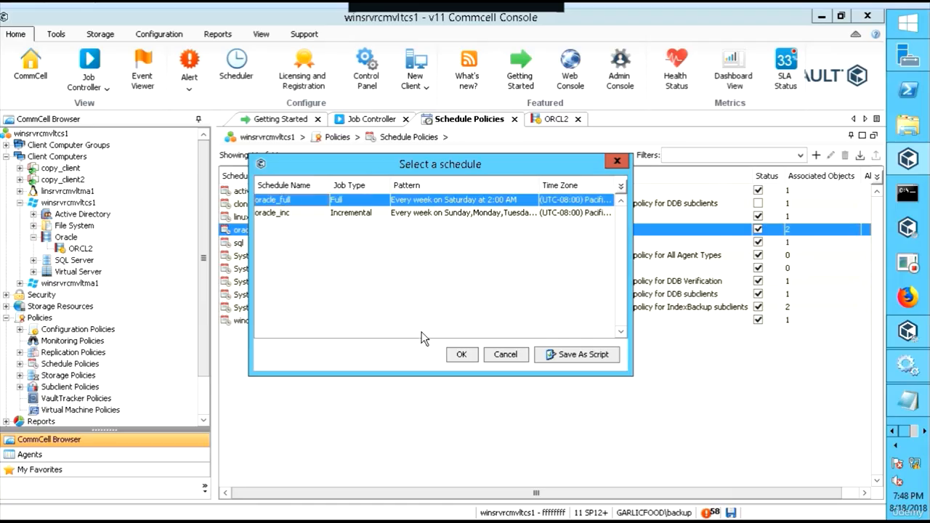
left_click(461, 355)
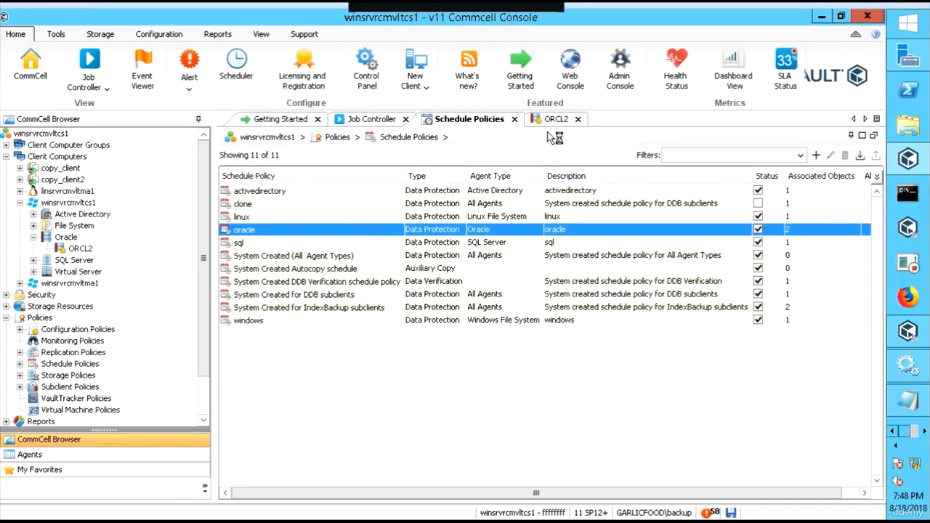
Step: Open the details of the Oracle full backup job and examine its streams, including MediaAgent, mount path, storage policy and throughput
left_click(365, 121)
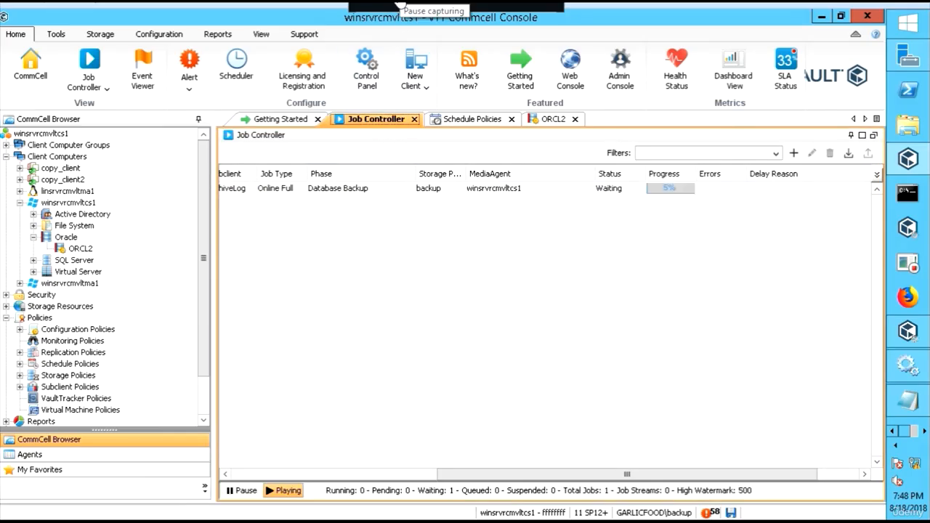
double_click(406, 188)
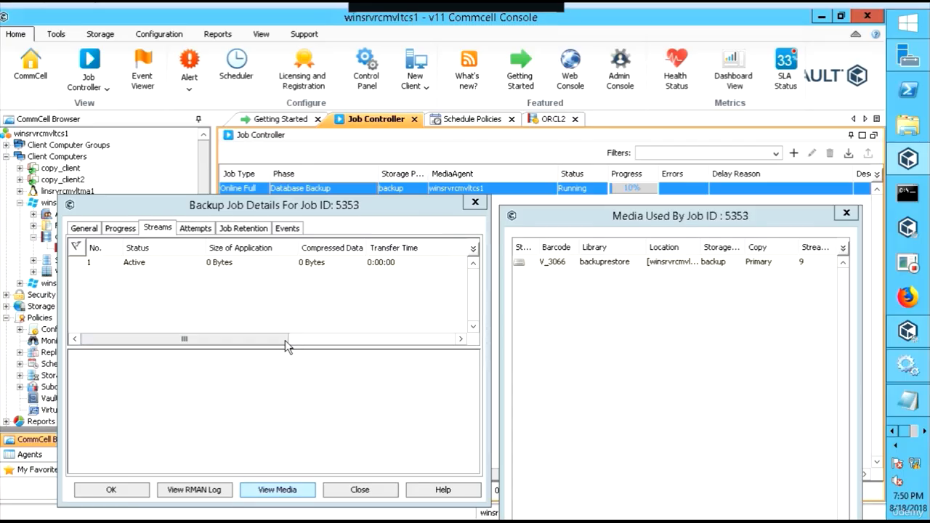
left_click_drag(285, 340, 501, 337)
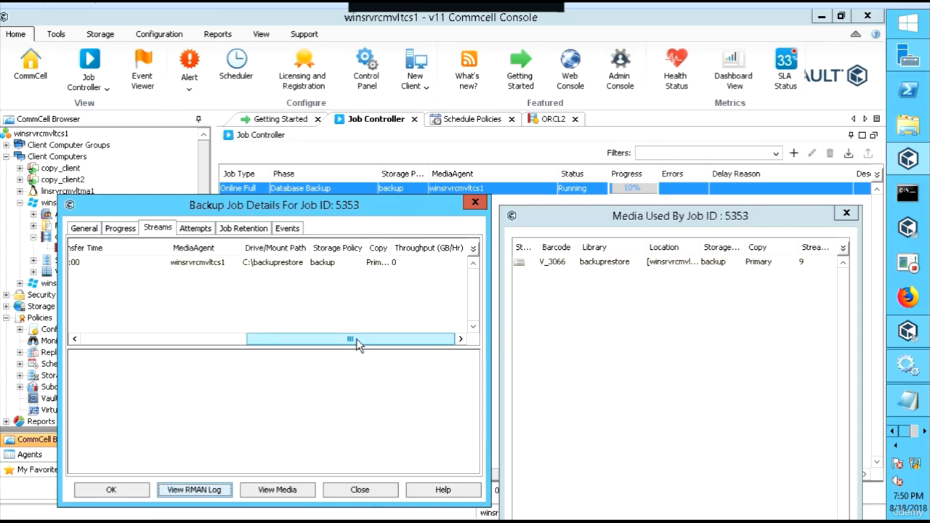
left_click_drag(357, 344, 427, 339)
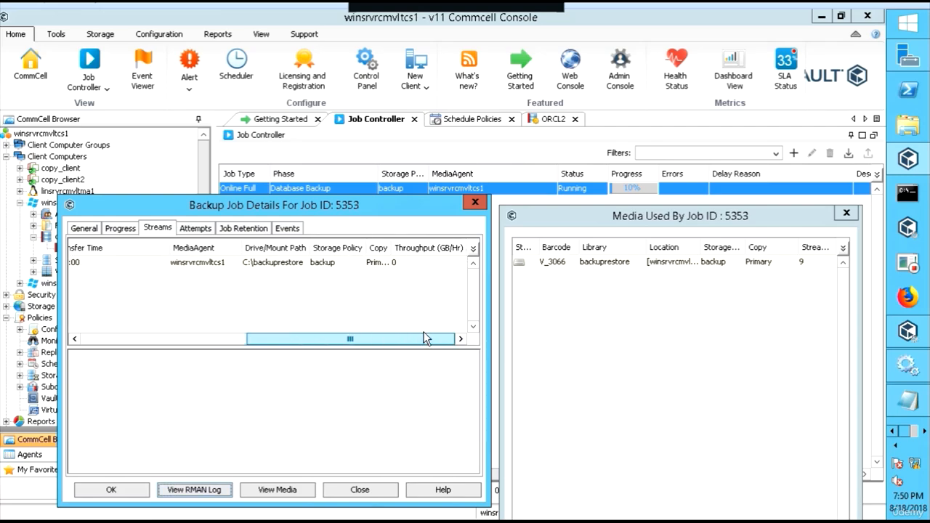
left_click_drag(303, 339, 151, 339)
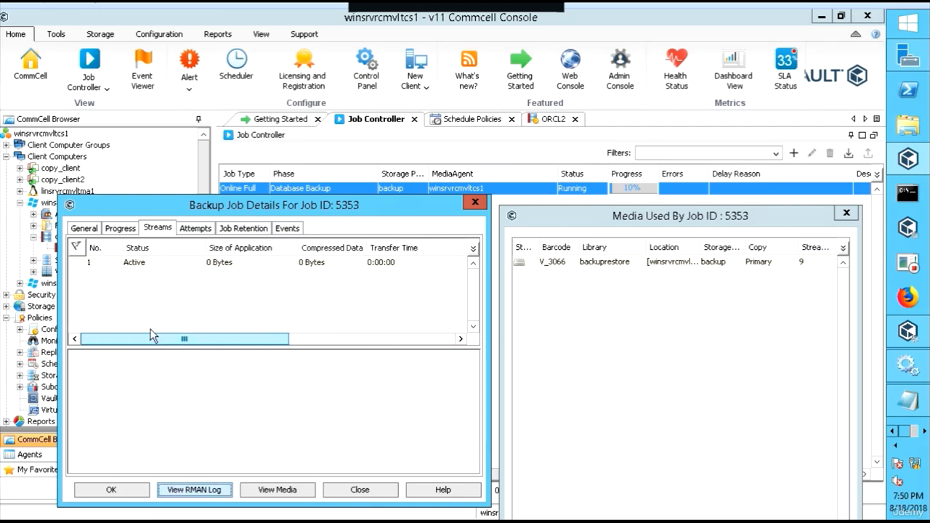
Step: Open the backup job's RMAN log, enlarge its window and read through the script and backup output
left_click(196, 491)
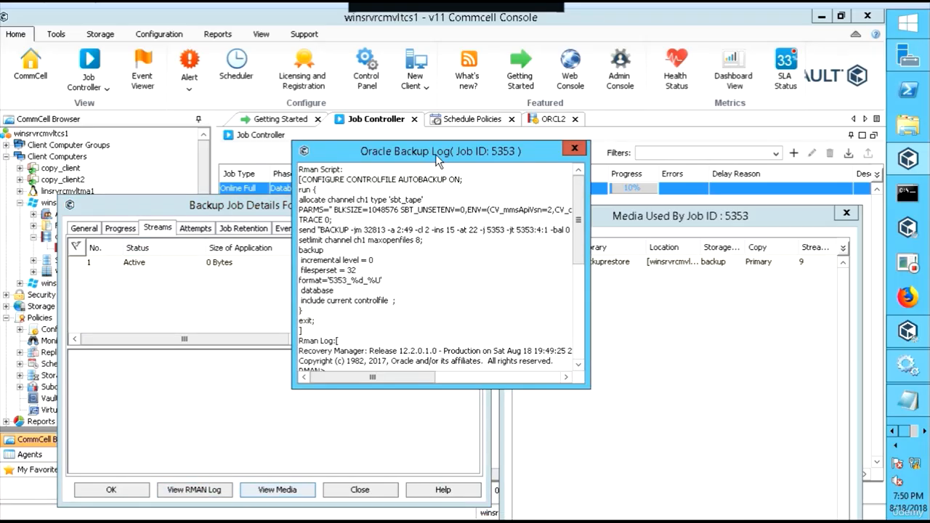
left_click_drag(435, 154, 243, 137)
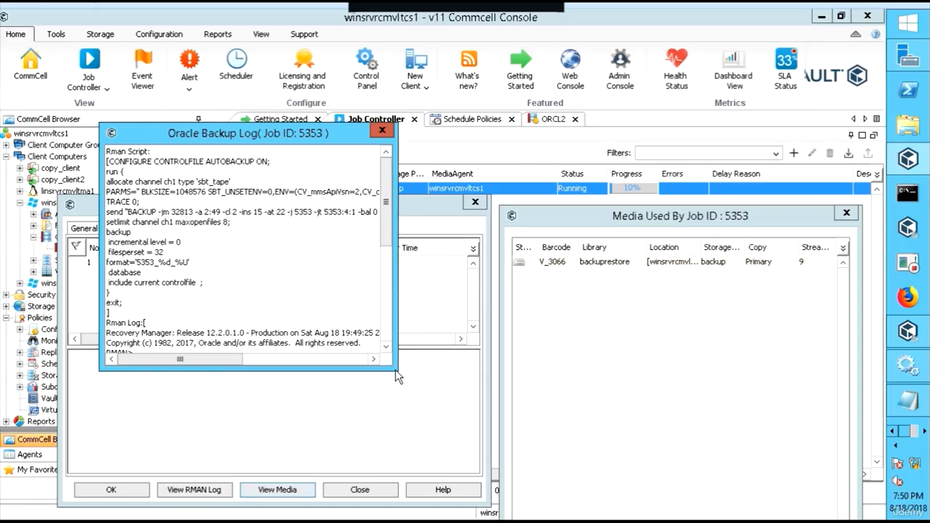
left_click_drag(395, 370, 596, 451)
left_click_drag(275, 143, 189, 114)
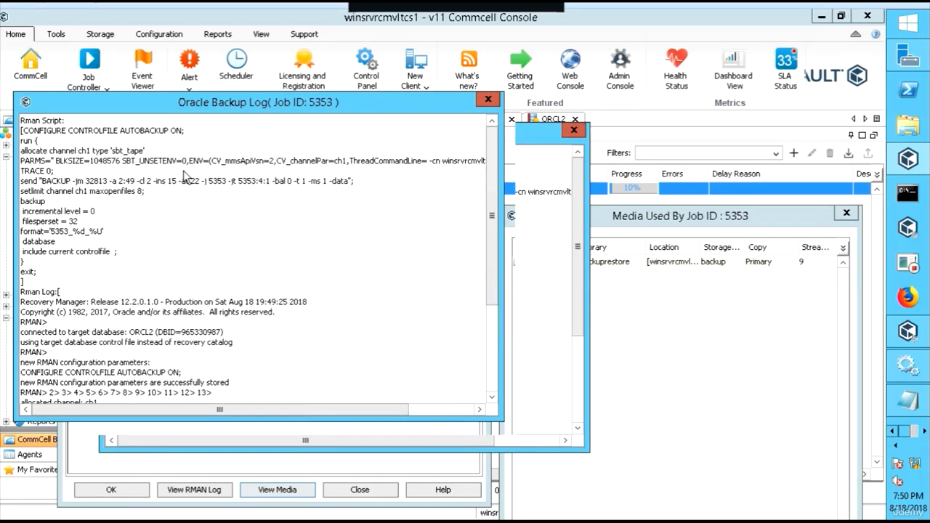
scroll(282, 323, "down", 5)
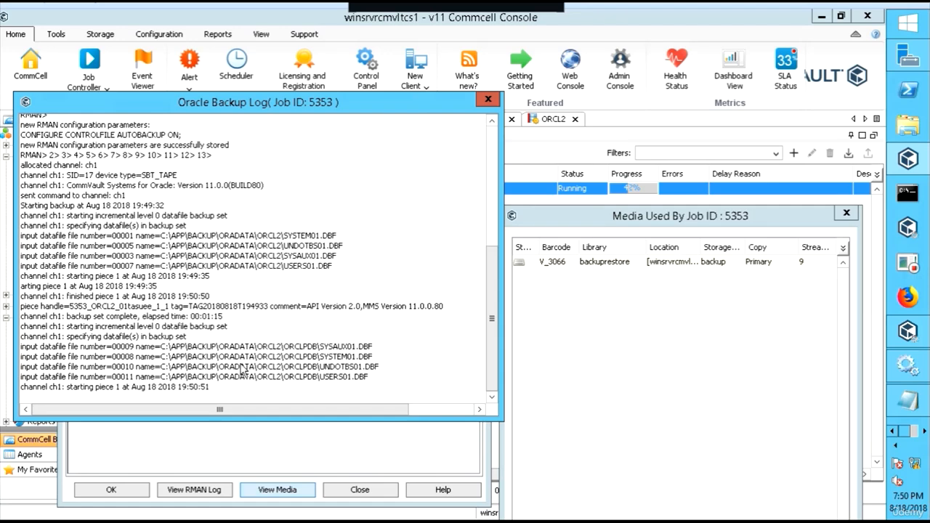
Step: Check the job's stream sizes and transfer times against the RMAN log, and close the log
left_click(180, 447)
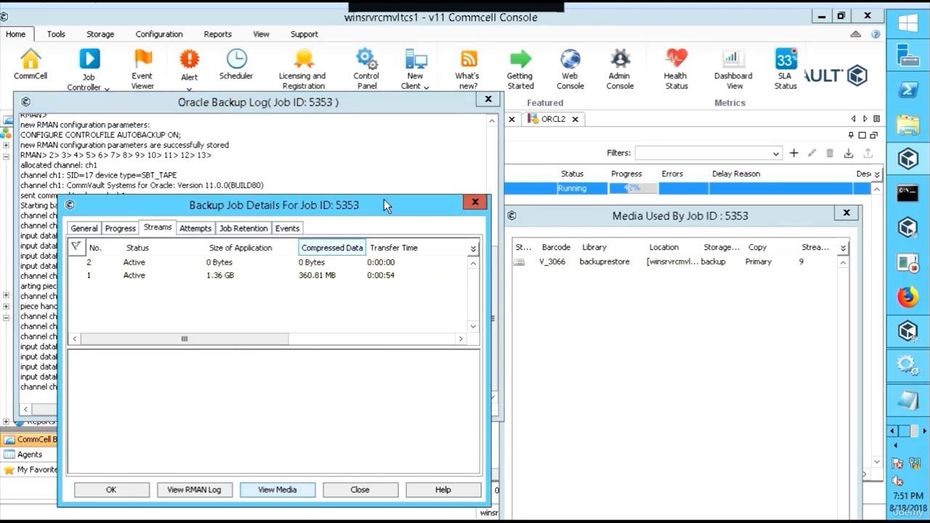
left_click(349, 157)
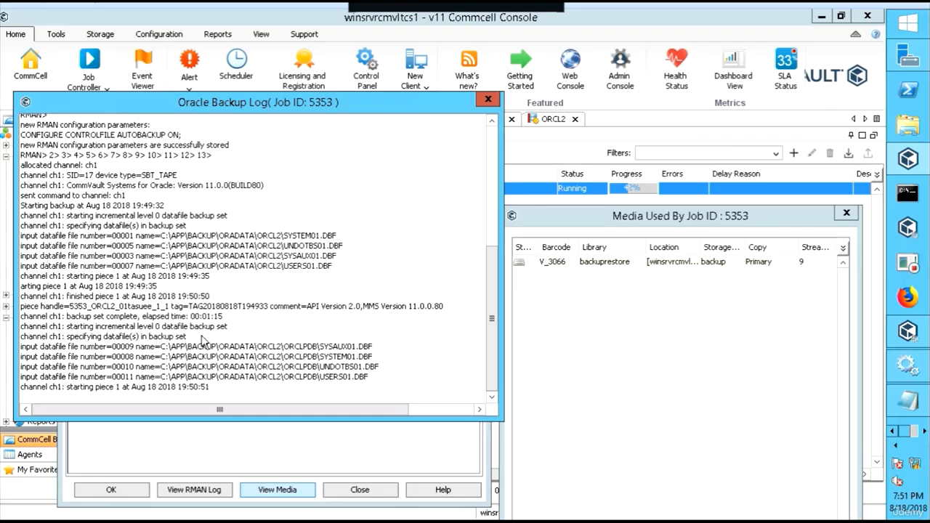
left_click(288, 458)
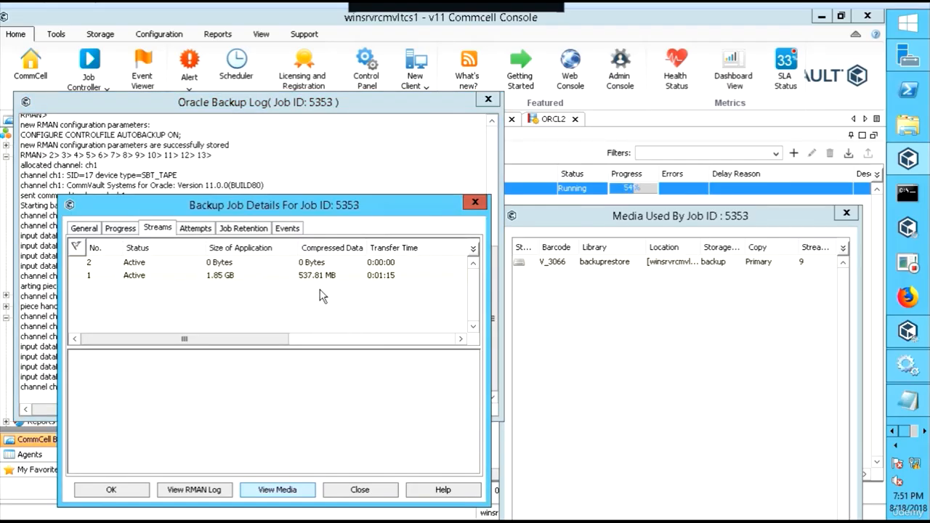
left_click(221, 278)
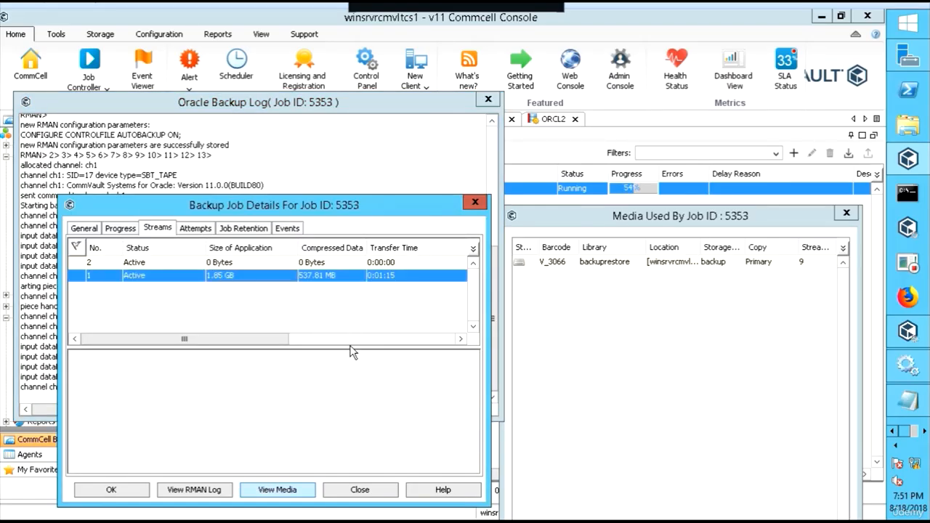
left_click(488, 101)
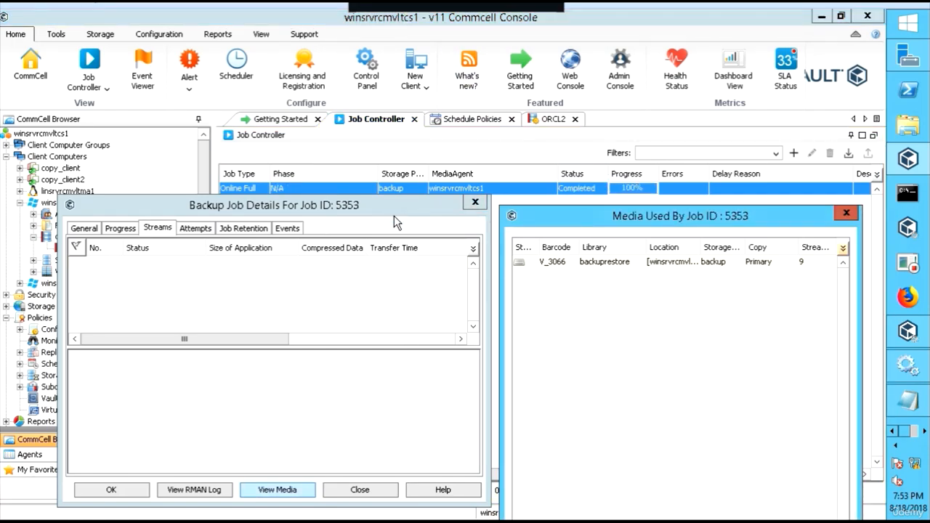
left_click_drag(394, 208, 394, 213)
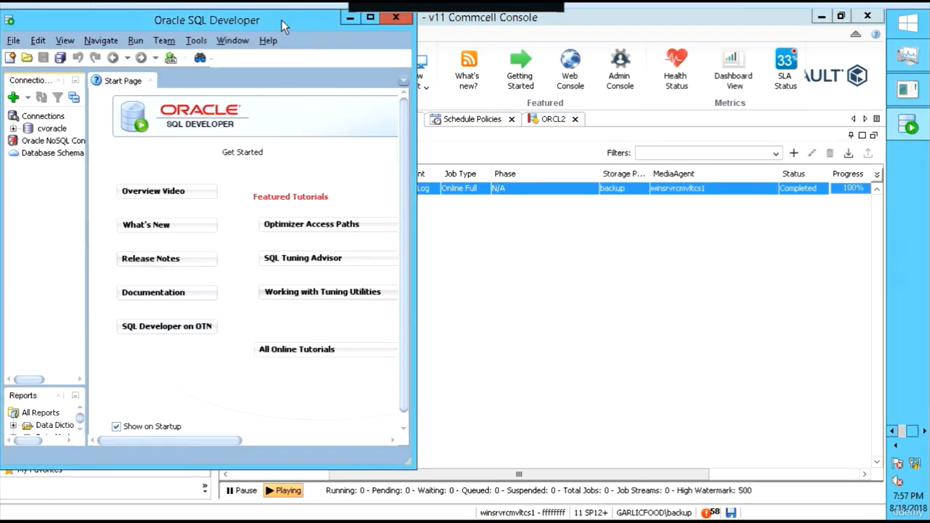
Step: Switch to Oracle SQL Developer in full-screen size and review the saved cvoracle connection's settings without changing them
double_click(282, 19)
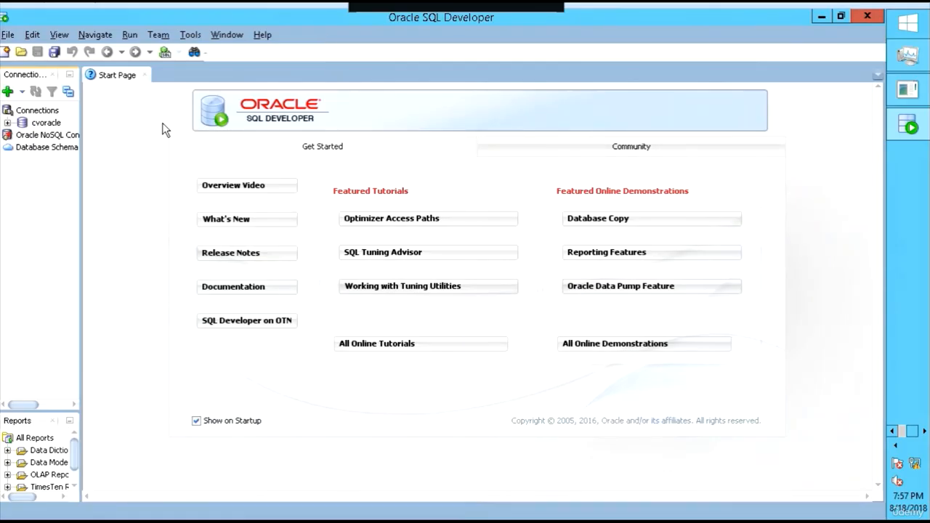
left_click_drag(80, 276, 132, 276)
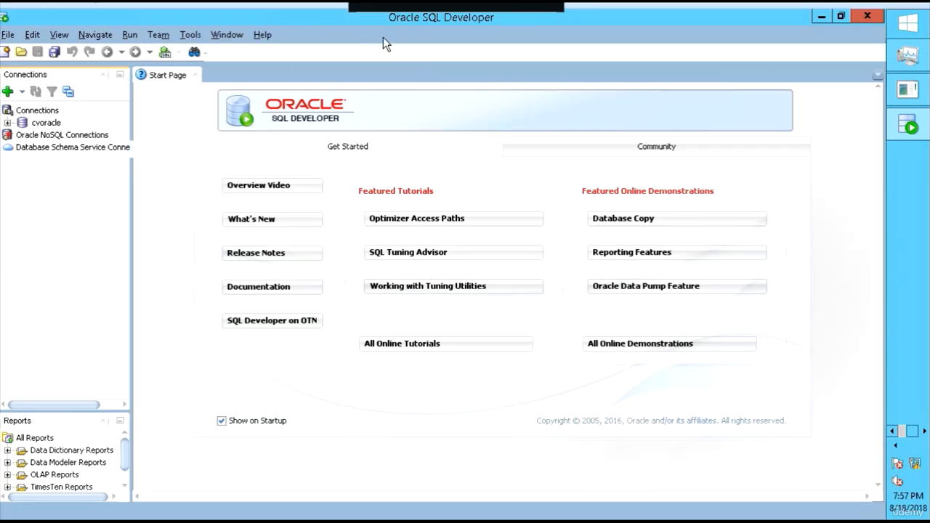
right_click(39, 111)
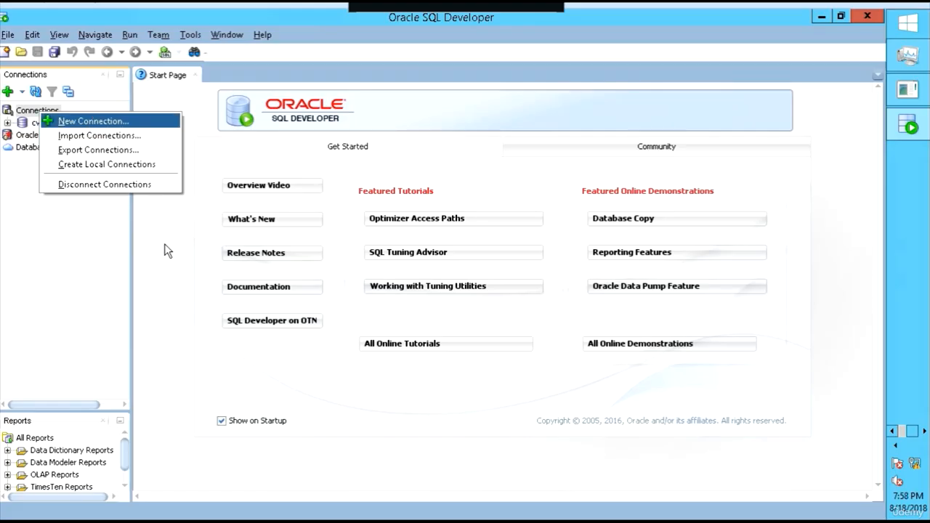
left_click(109, 121)
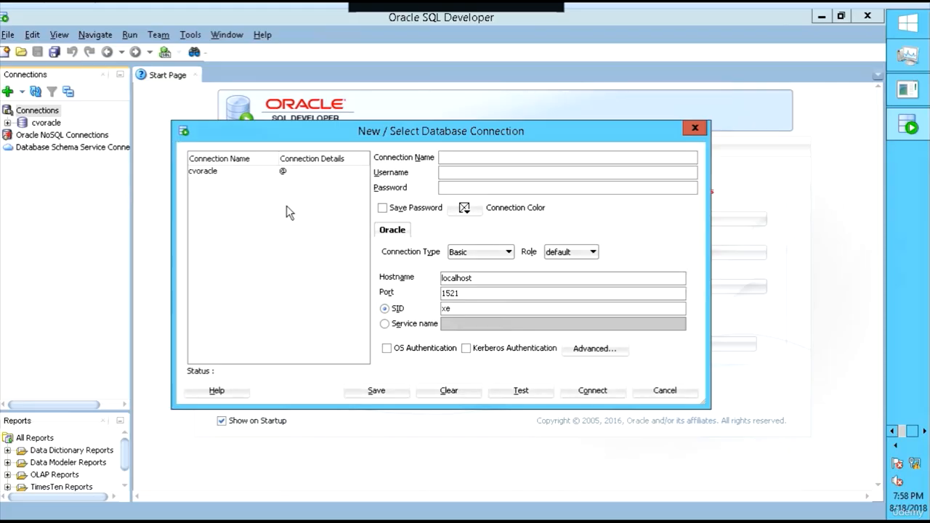
left_click(283, 174)
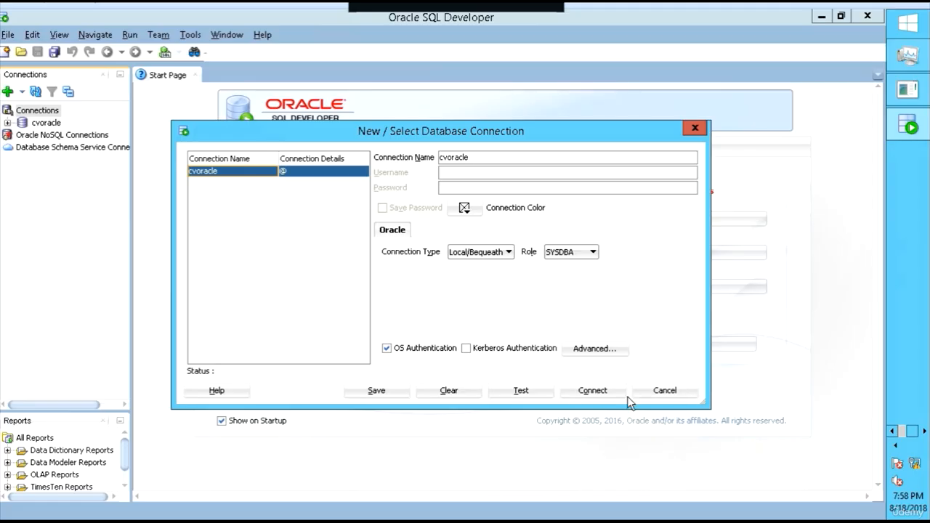
left_click(665, 390)
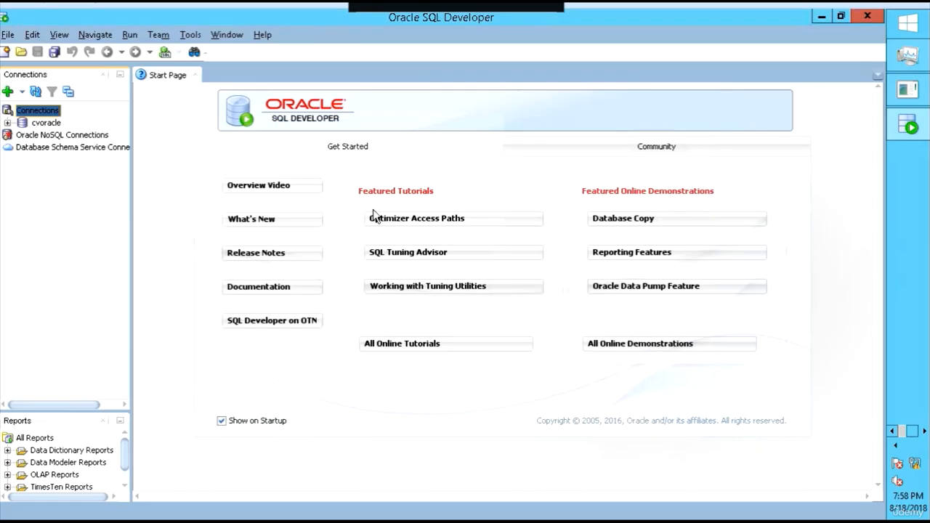
Step: Connect to cvoracle and run a CREATE TABLE statement for AA1CVORACLE with a COLUMN1 of type VARCHAR2(20)
left_click(7, 124)
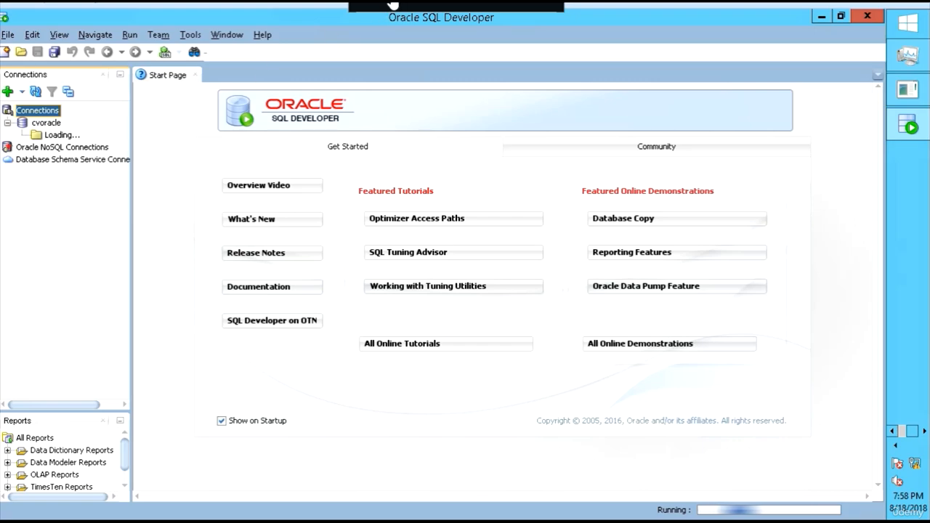
type("Connections")
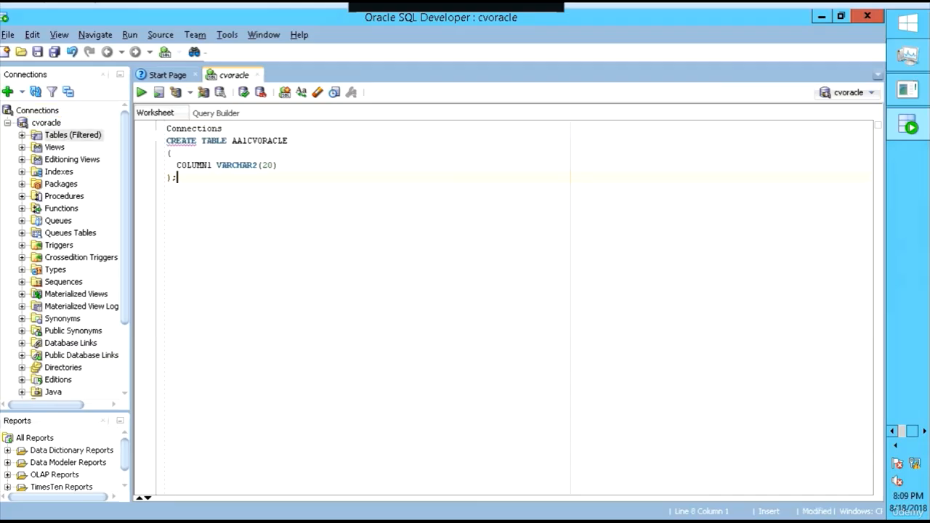
left_click_drag(177, 177, 156, 143)
left_click(142, 92)
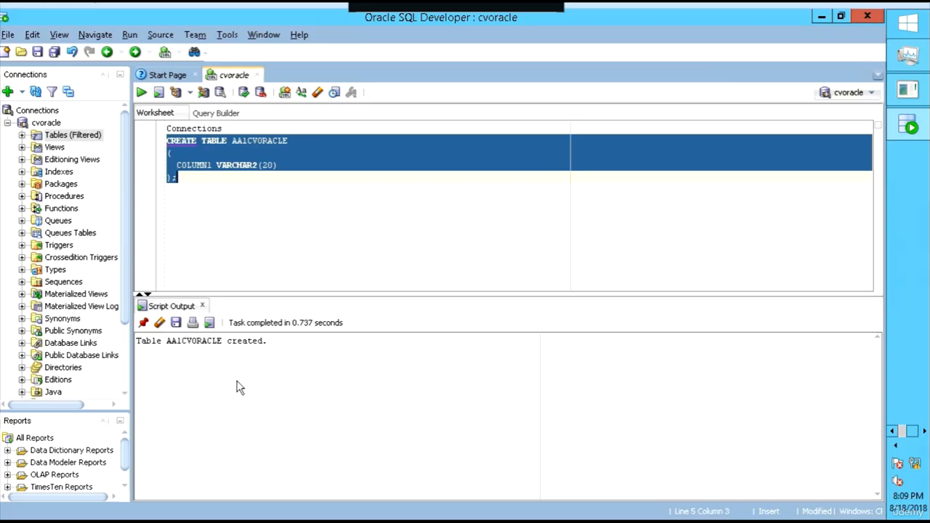
Step: List the connection's tables and view the column definitions of AA1CVORACLE
left_click(22, 135)
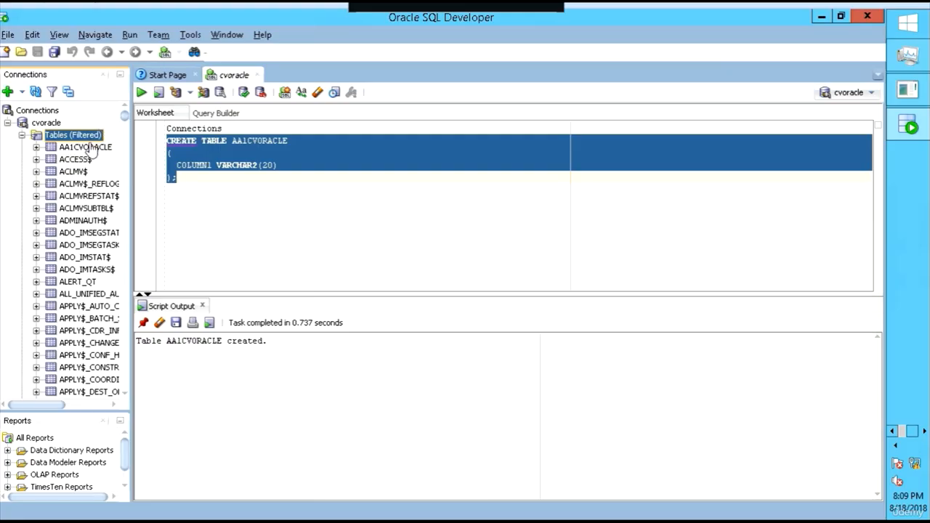
left_click(87, 148)
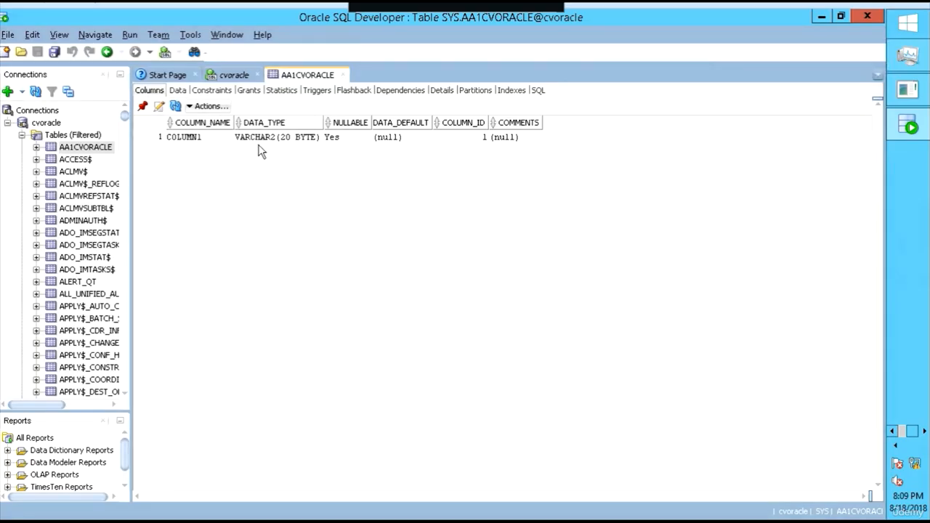
Step: Open AA1CVORACLE for editing and try to save it with added VARCHAR2(20) columns, including INC with the comment "incremental"
left_click(84, 150)
right_click(84, 150)
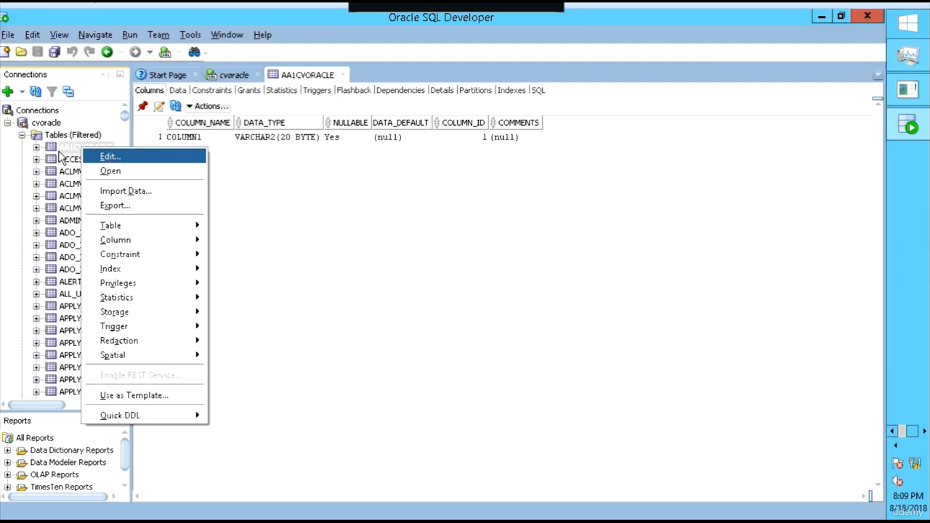
left_click(92, 154)
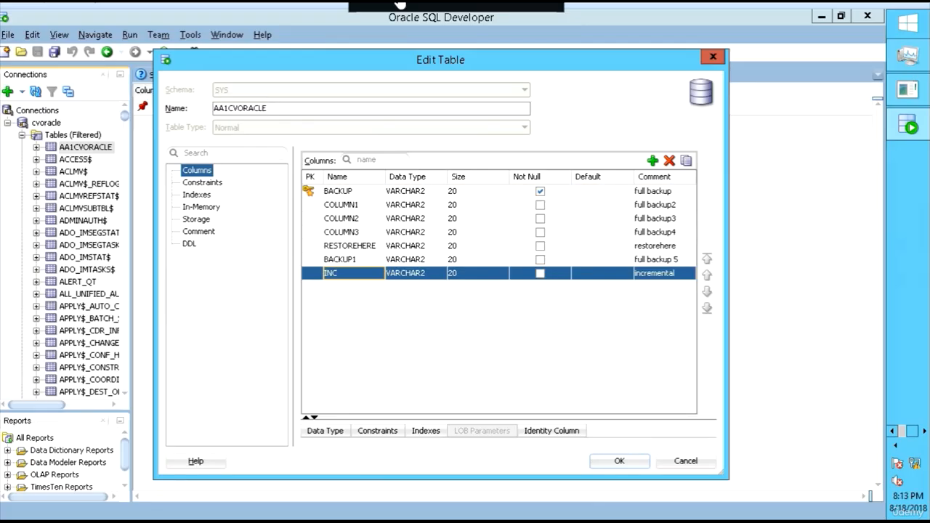
left_click(611, 462)
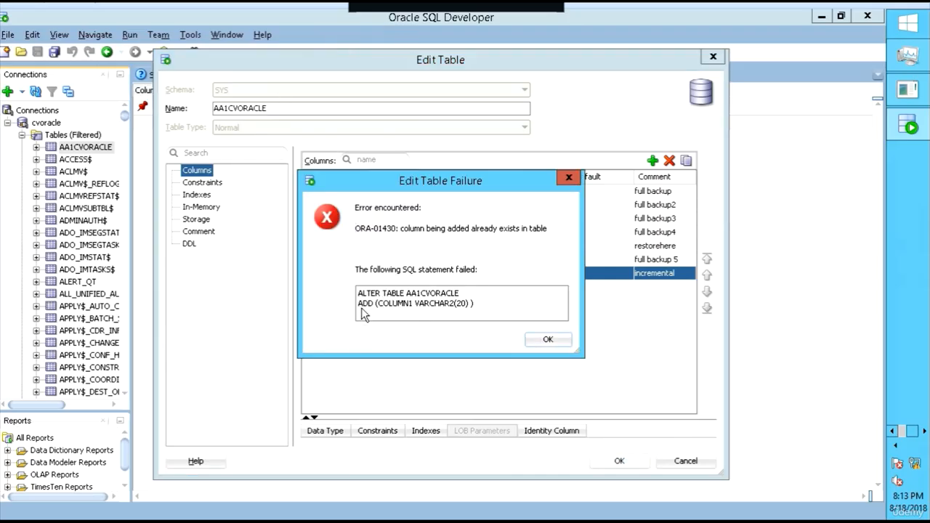
left_click(547, 340)
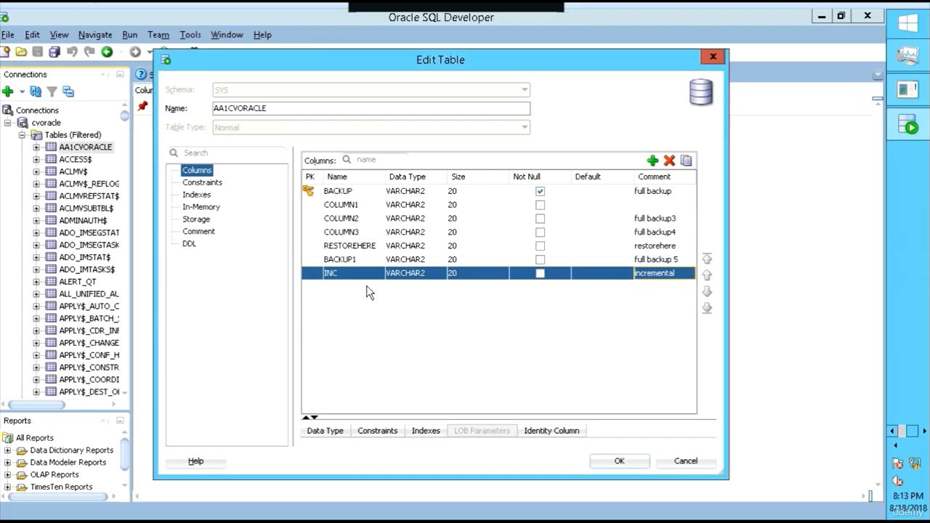
Step: Rename COLUMN1 to COLUMN5 in the AA1CVORACLE definition and save the table changes
left_click(365, 207)
key("BackSpace")
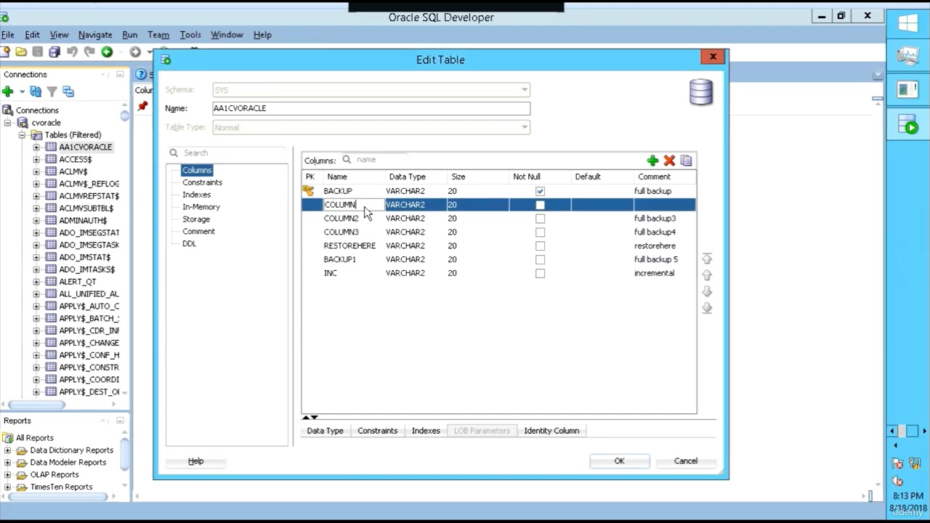
type("5")
left_click(360, 342)
left_click(629, 460)
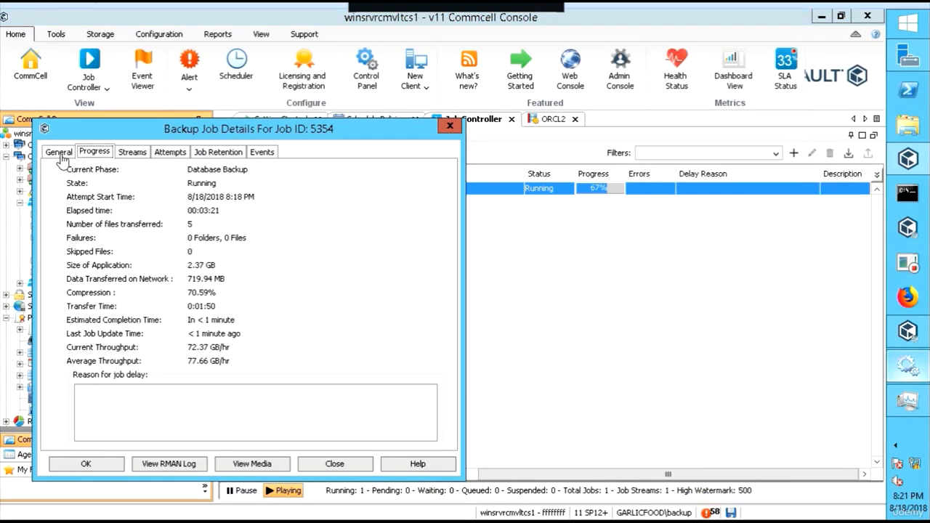
Step: Open the RMAN log of backup job 5354 in the Commcell Console and enlarge it for reading
left_click(179, 461)
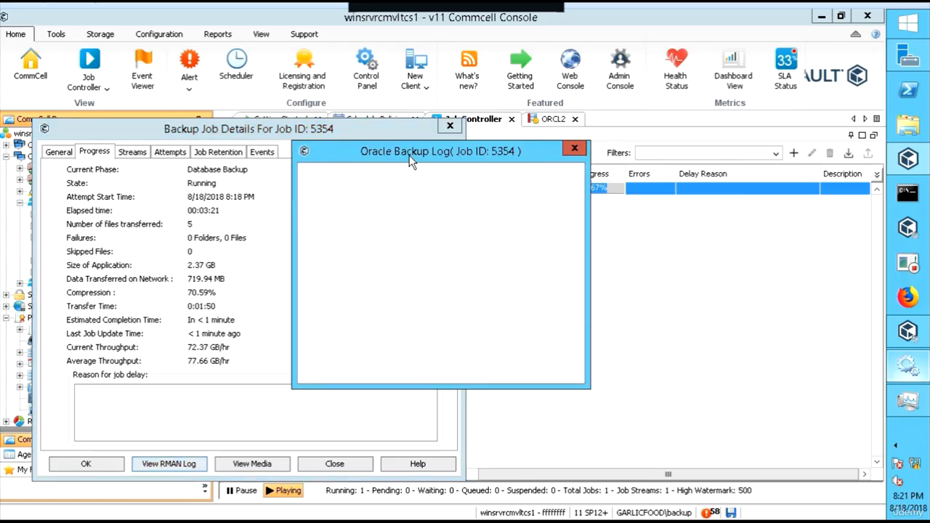
left_click_drag(410, 155, 178, 77)
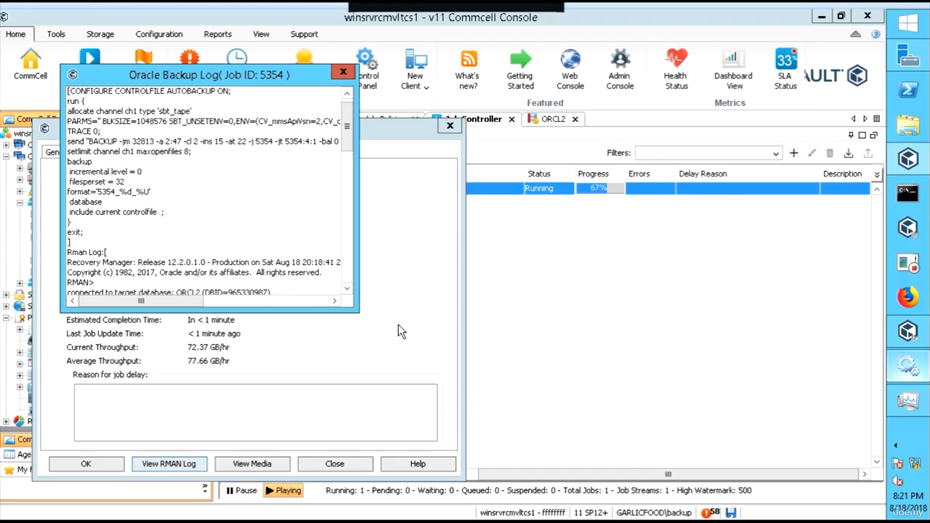
left_click_drag(358, 312, 546, 439)
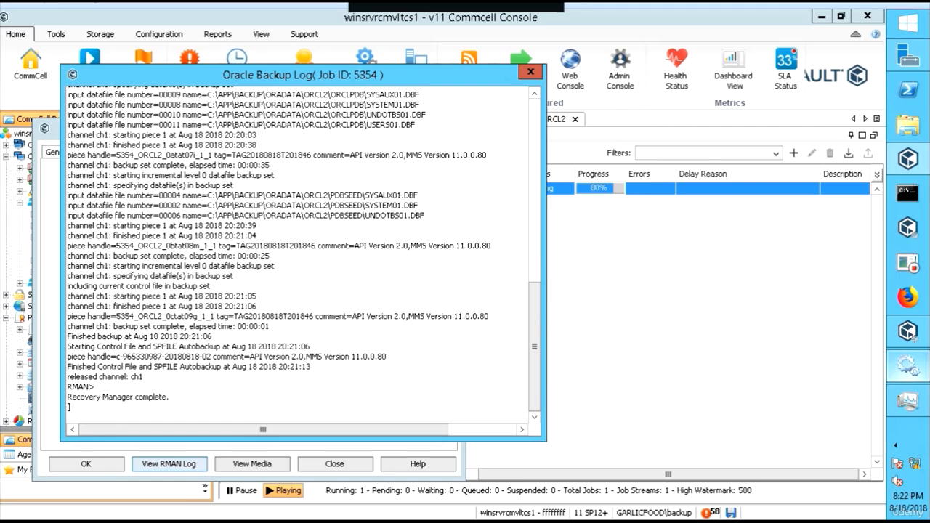
left_click_drag(364, 75, 338, 81)
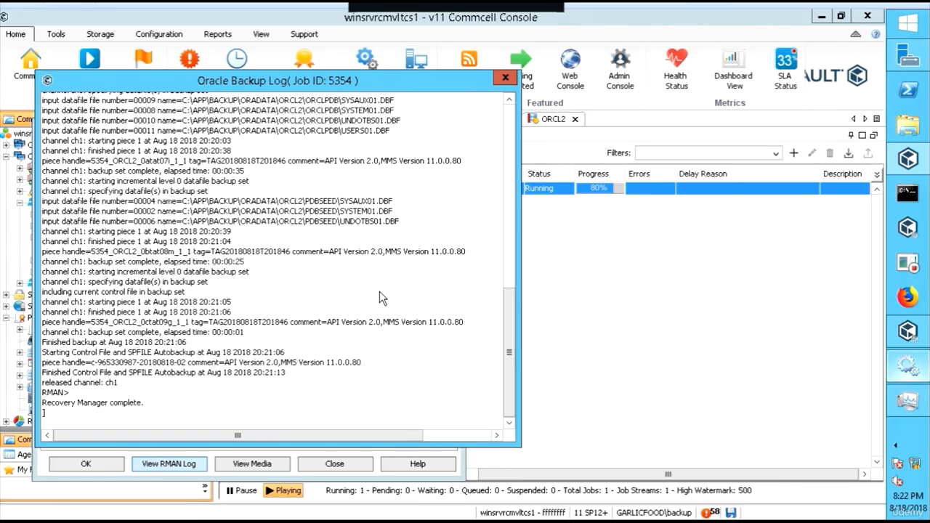
Step: Read the archive log backup script and output to the end of job 5354's RMAN log, widening it to fit long lines
scroll(380, 298, "down", 2)
scroll(385, 304, "down", 4)
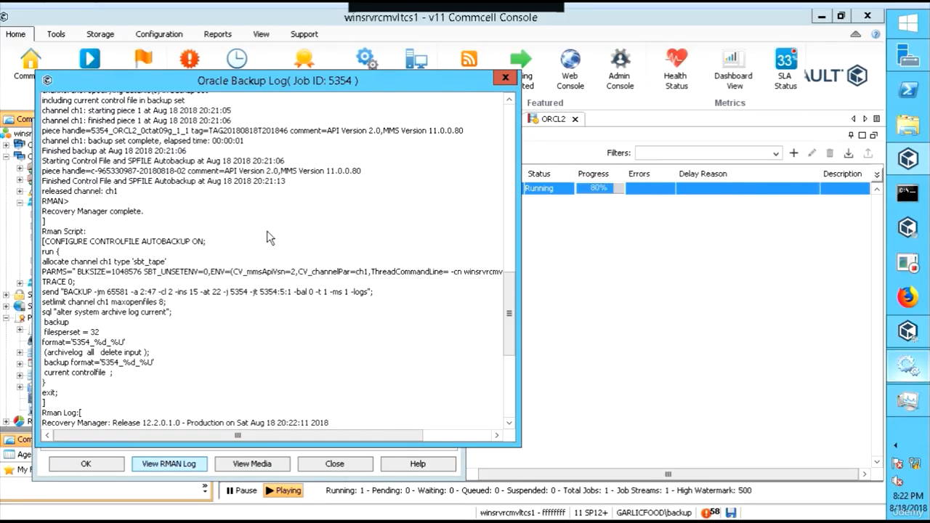
scroll(218, 363, "down", 8)
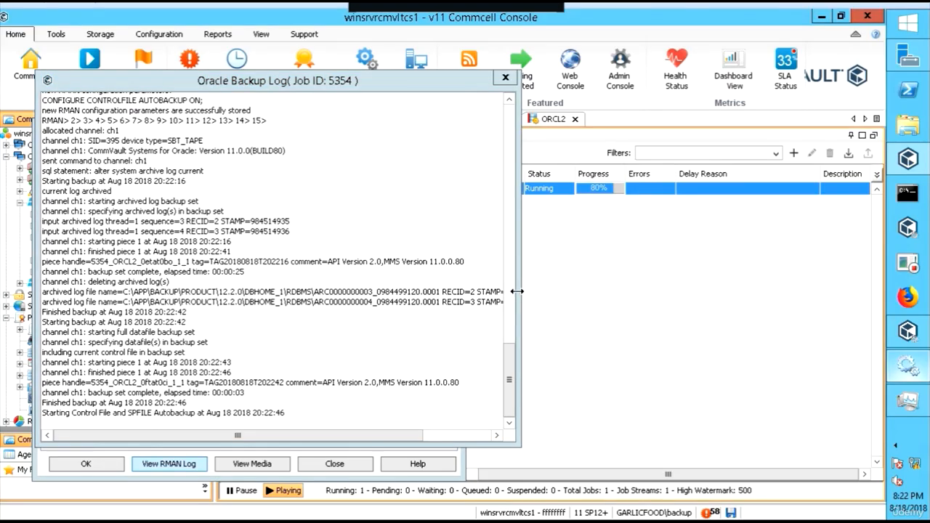
left_click_drag(516, 290, 612, 291)
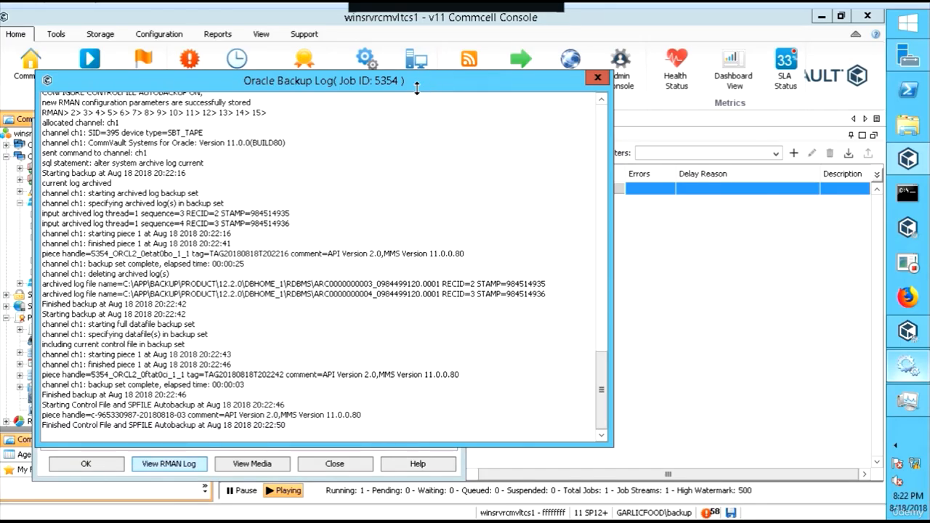
mouse_move(405, 88)
left_mouse_down()
mouse_move(318, 92)
mouse_move(388, 88)
left_mouse_up()
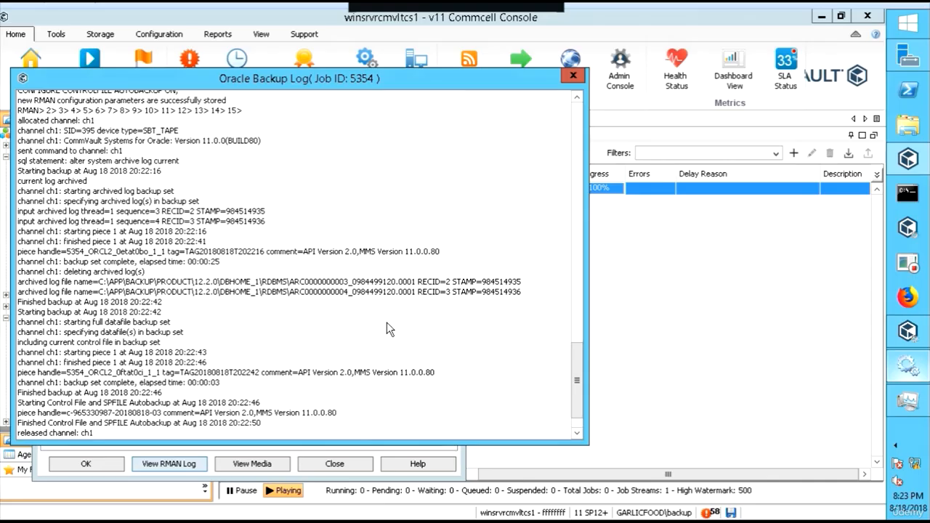
left_click_drag(347, 80, 316, 63)
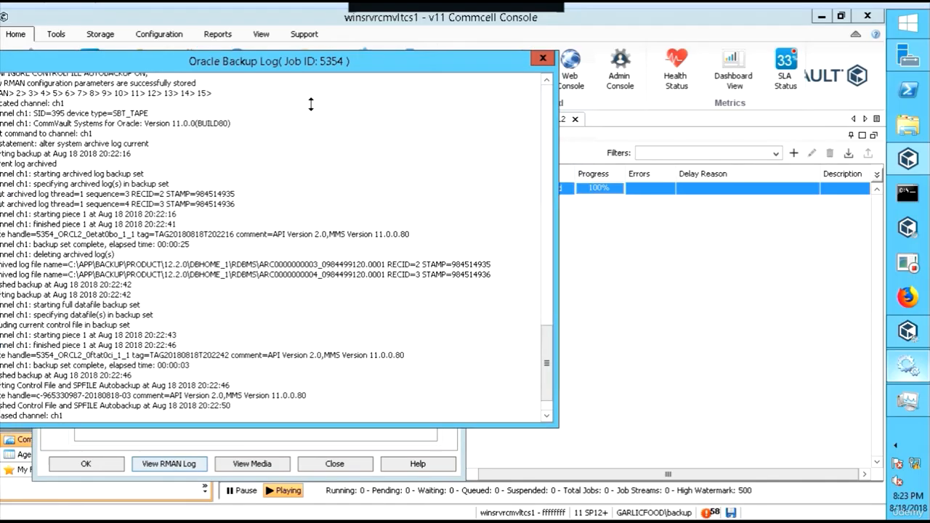
scroll(316, 396, "down", 2)
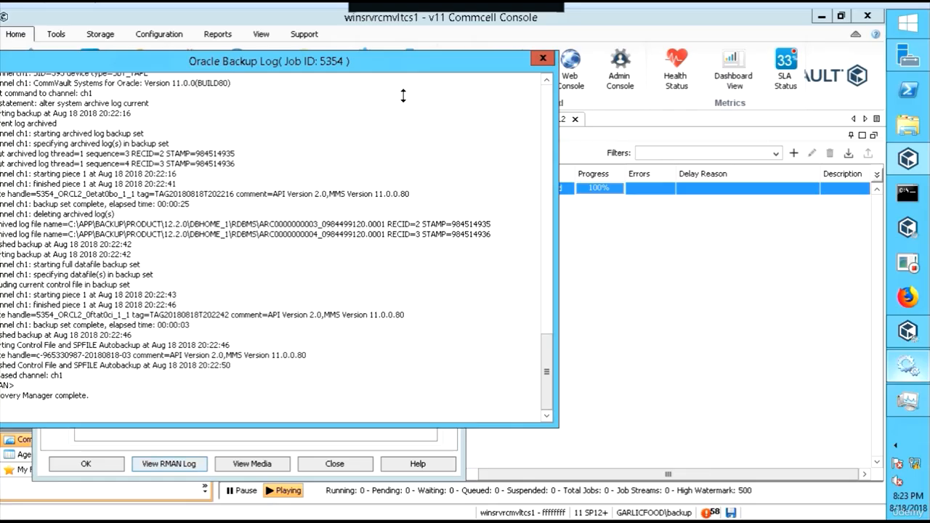
Step: Switch to Oracle SQL Developer, open AA1CVORACLE for editing, and set the INC column's comment to "dsdfddff"
key("super")
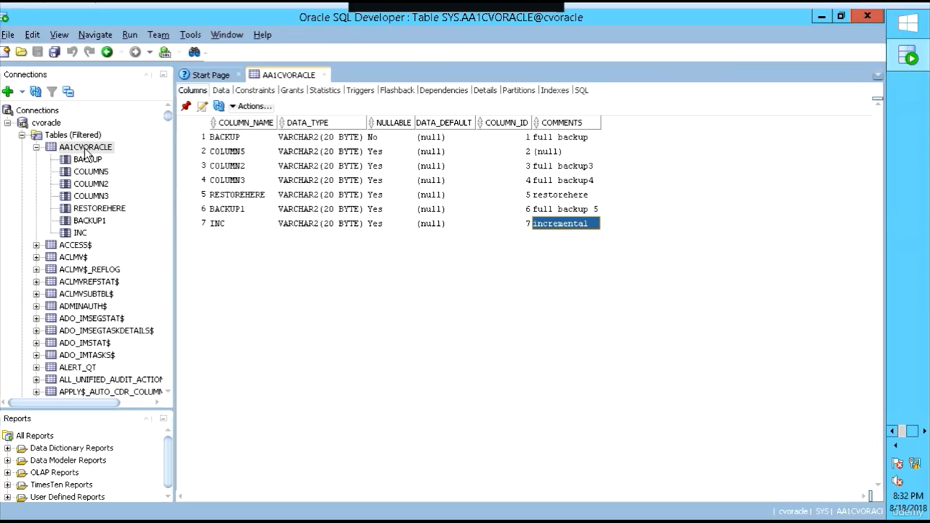
right_click(87, 149)
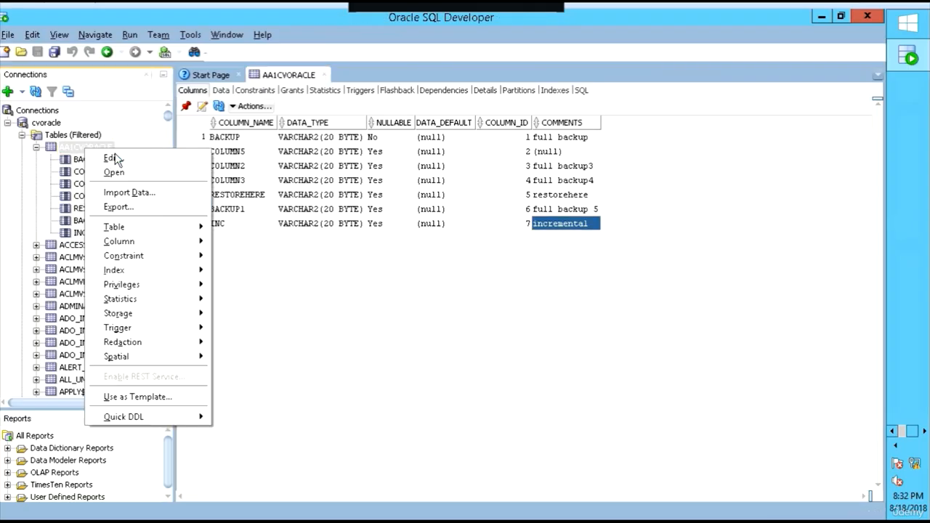
left_click(194, 159)
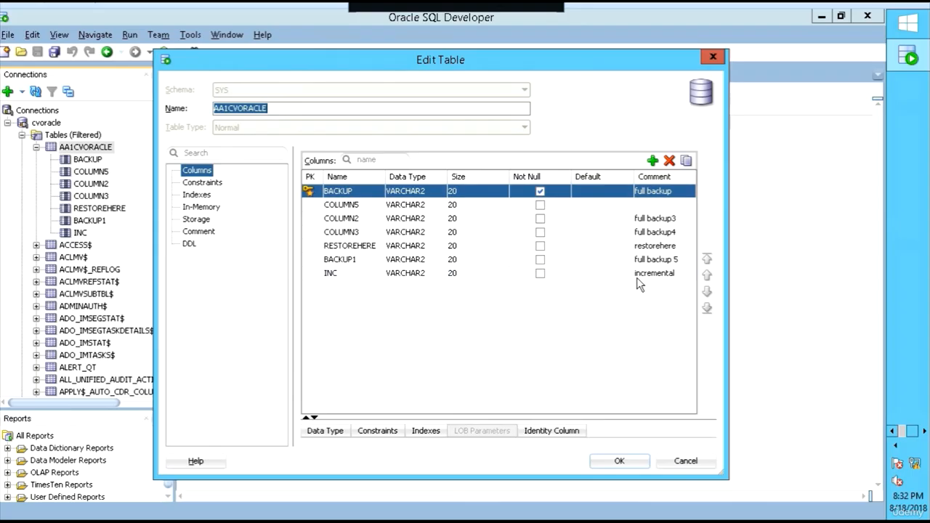
left_click(651, 273)
type("dsdfddff")
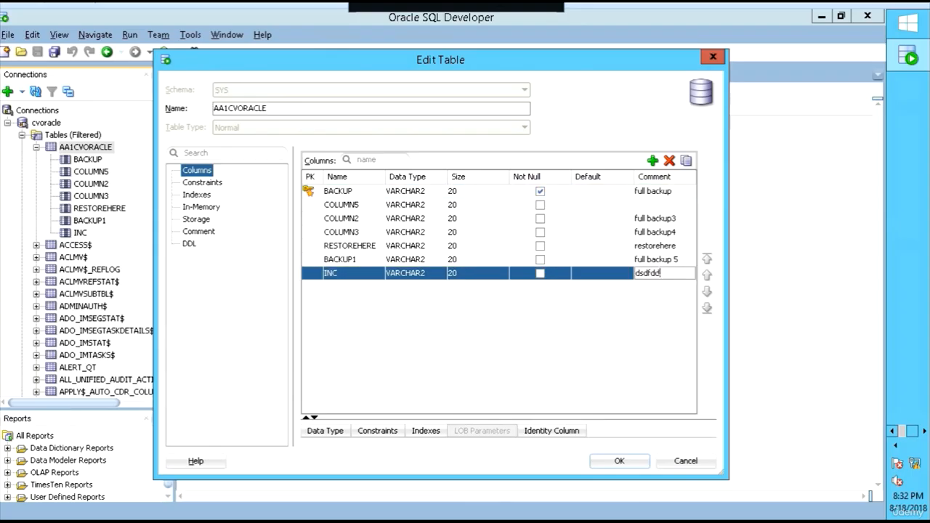
Step: Set the comment of BACKUP1 to "asfsadf" and the comment of RESTOREHERE to "afasdfsdafsdfsdafsadf"
double_click(651, 260)
type("sdfsdf")
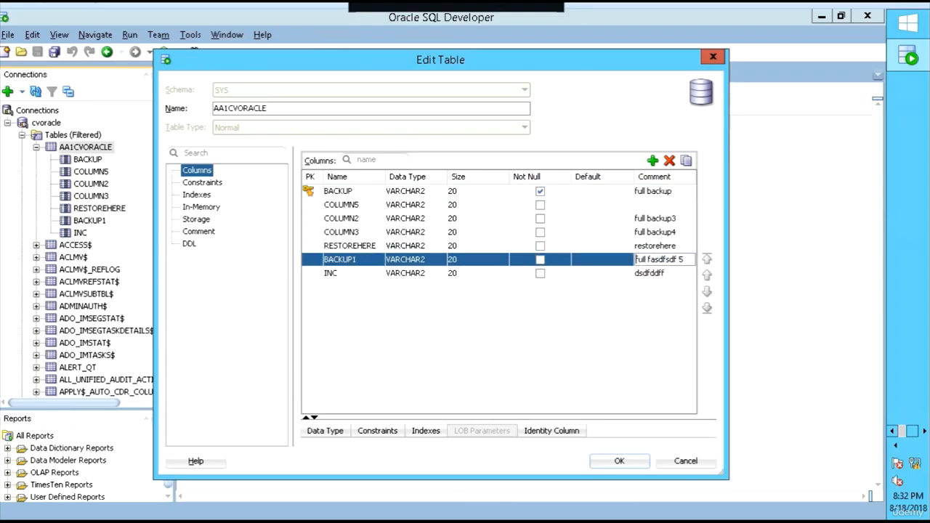
key("ctrl+a")
type("asdfsadf")
left_click(664, 246)
key("ctrl+a")
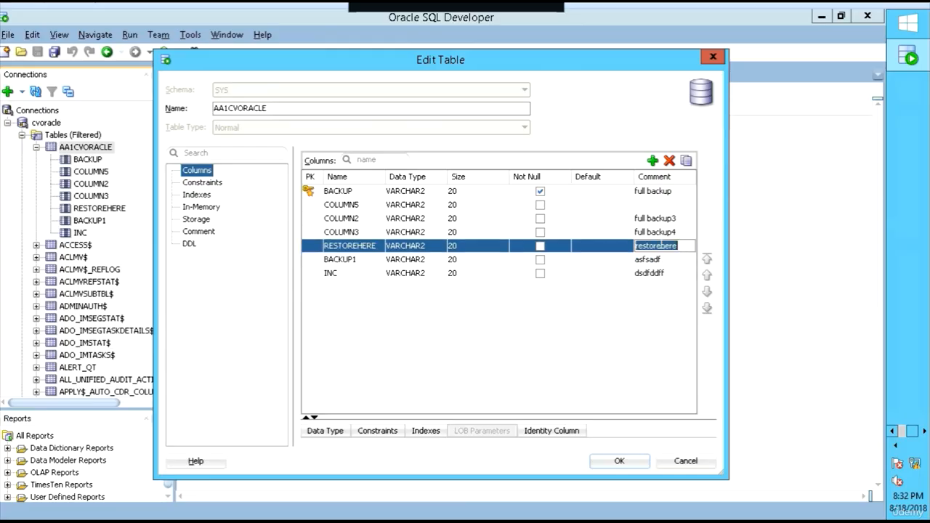
type("afasdfsdafsdf")
type("sdafsadf")
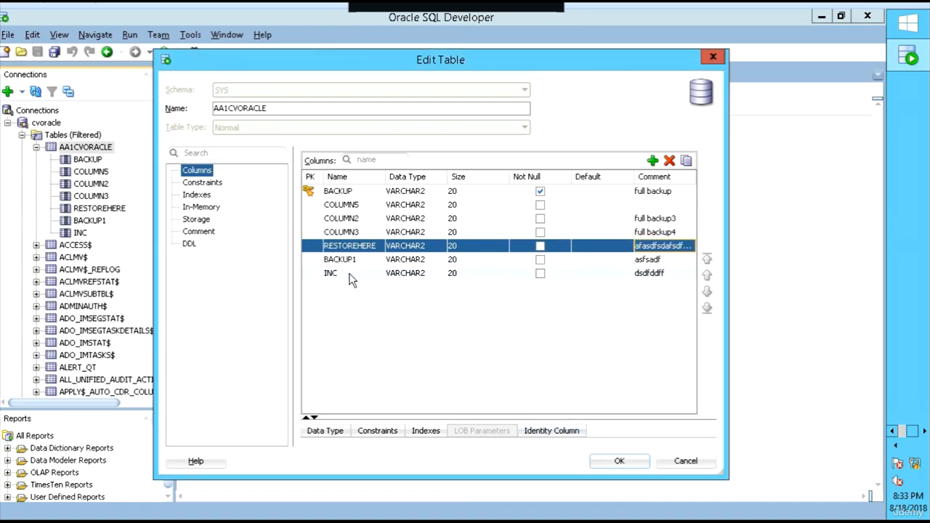
Step: Rename the INC column to SFSD and the BACKUP1 column to SAFD
left_click(353, 276)
type("sf")
key("ctrl+a")
type("sfsd")
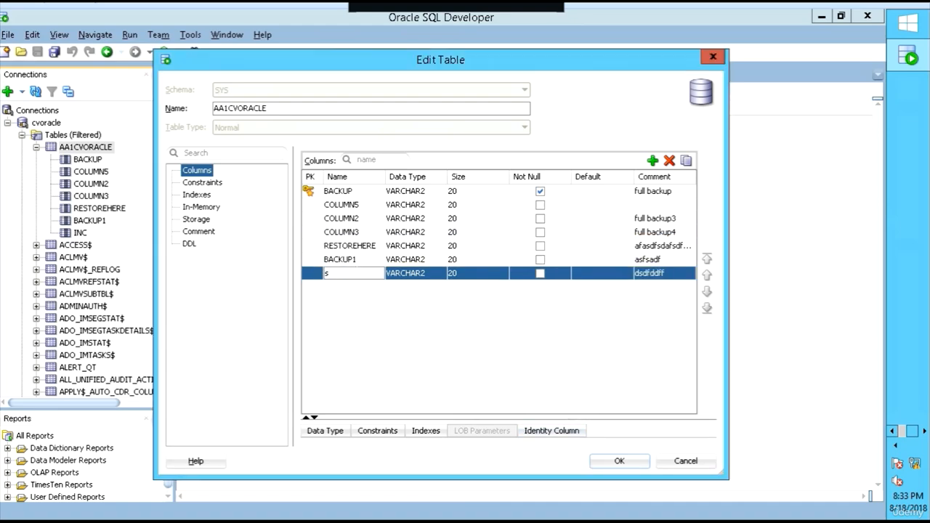
left_click(362, 259)
type("asfsd")
key("ctrl+a")
type("safd")
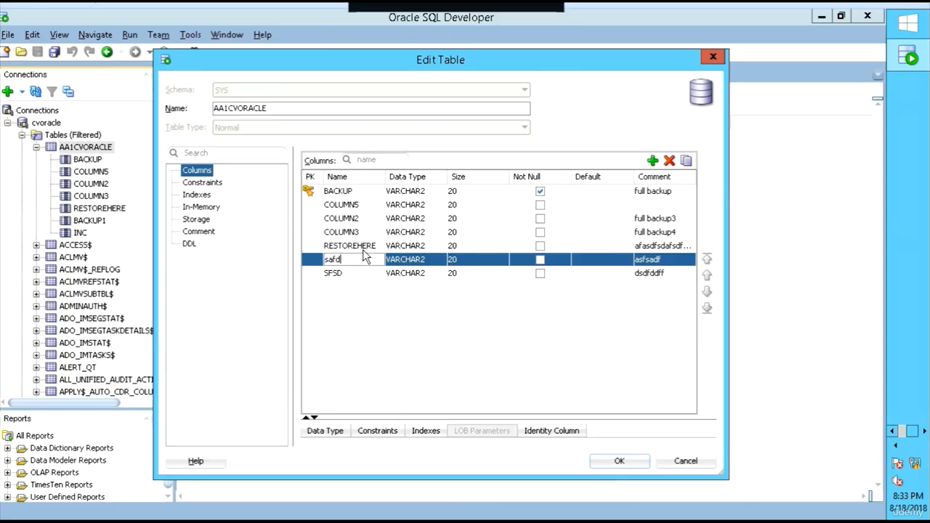
Step: Rename the RESTOREHERE column to ASFDSDFS and save the changes to AA1CVORACLE
left_click(363, 249)
key("ctrl+a")
type("asfdsdfs")
key("Return")
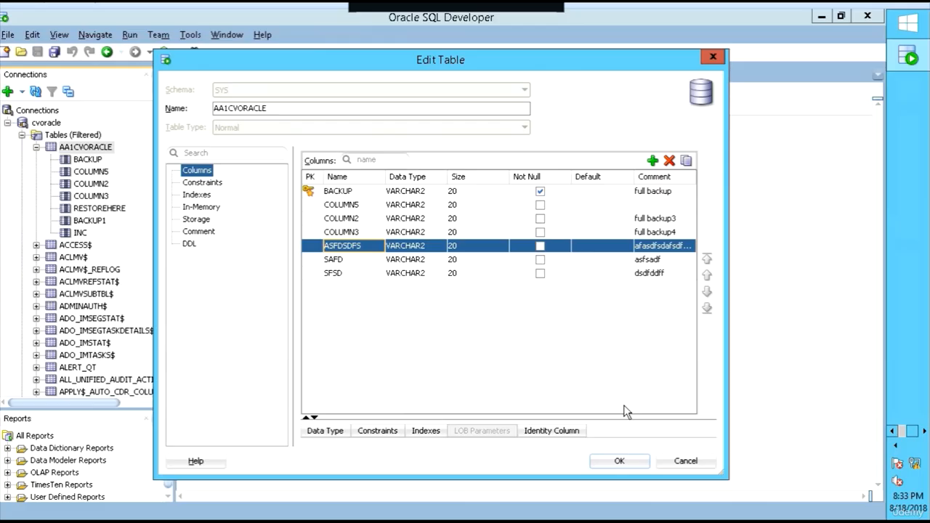
left_click(620, 461)
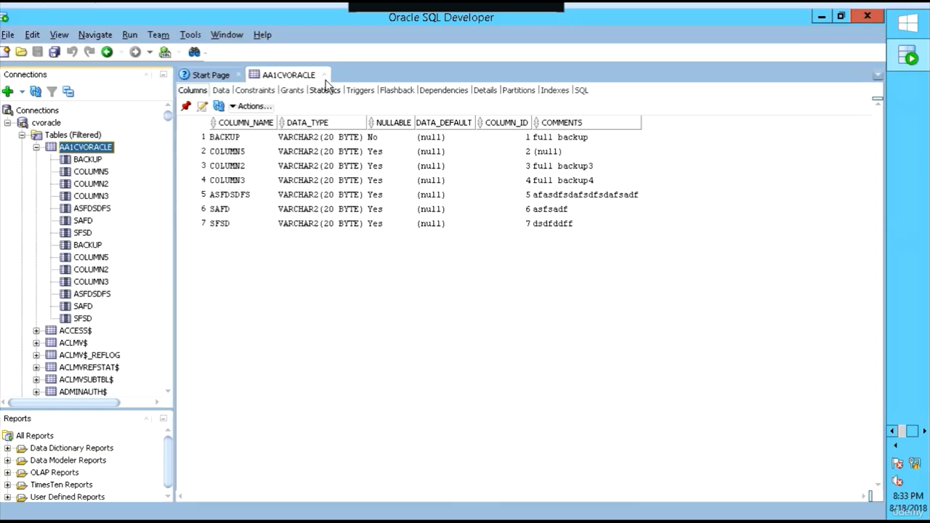
Step: Close the AA1CVORACLE table view, leaving only the Start Page open
left_click(212, 90)
key("ctrl+w")
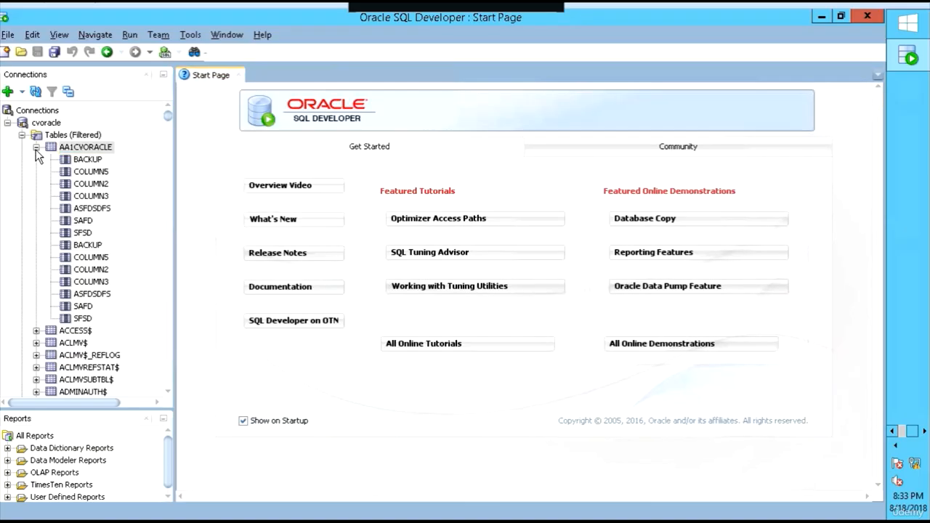
left_click(36, 147)
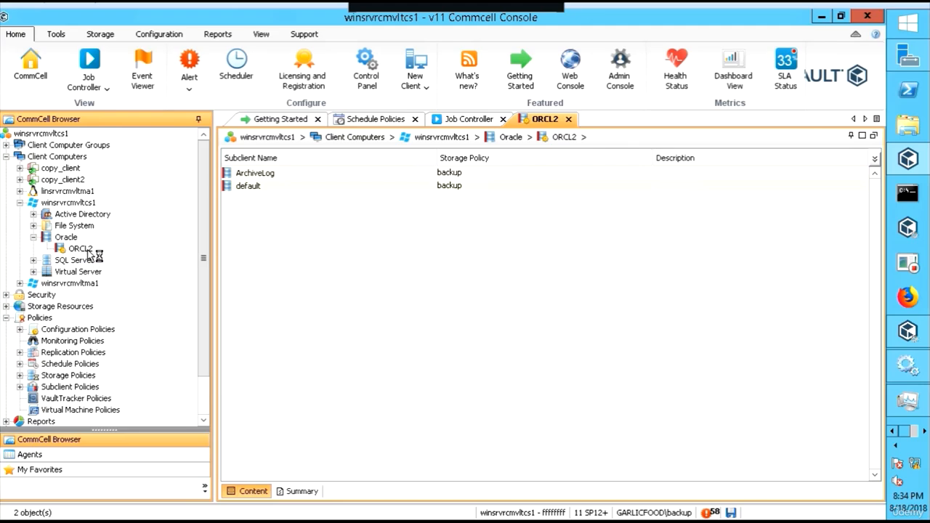
Step: Switch to the Commcell Console, start Browse and Restore for the ORCL2 instance, and close Oracle SQL Developer
right_click(88, 251)
mouse_move(153, 260)
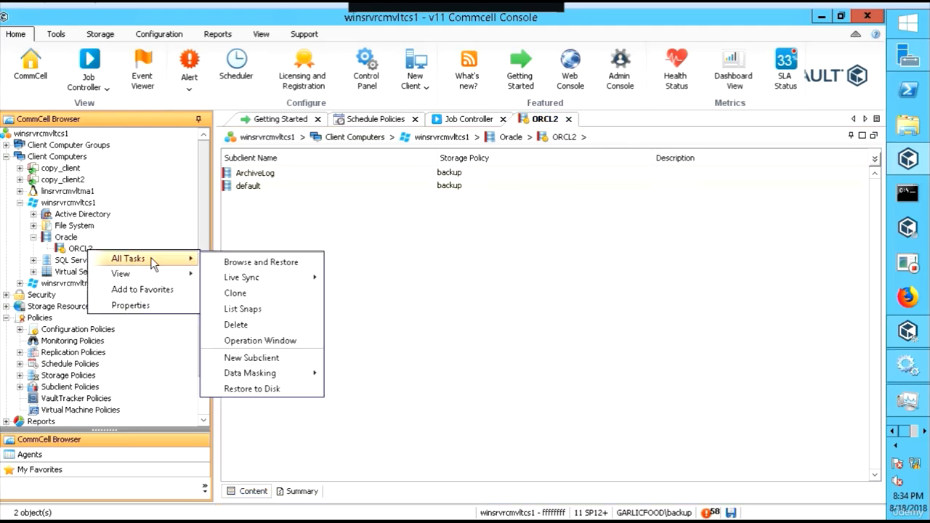
left_click(239, 264)
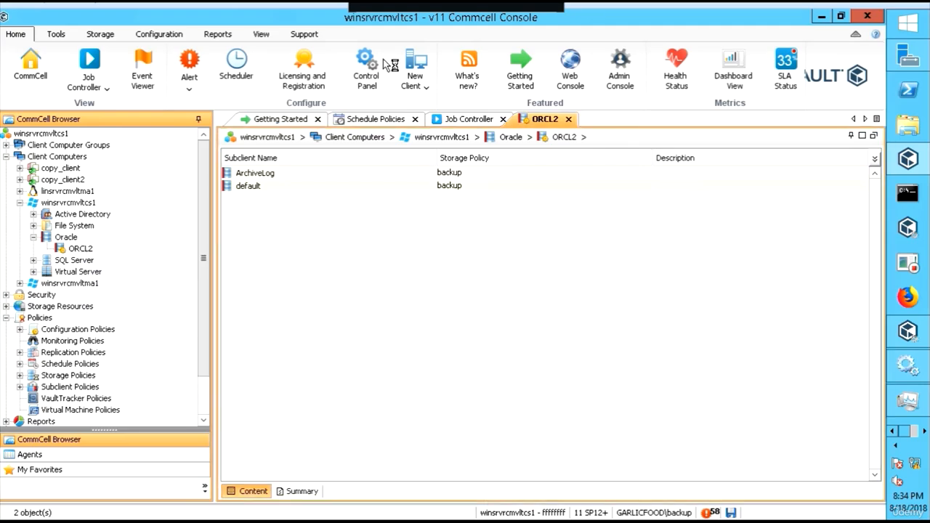
left_click(406, 9)
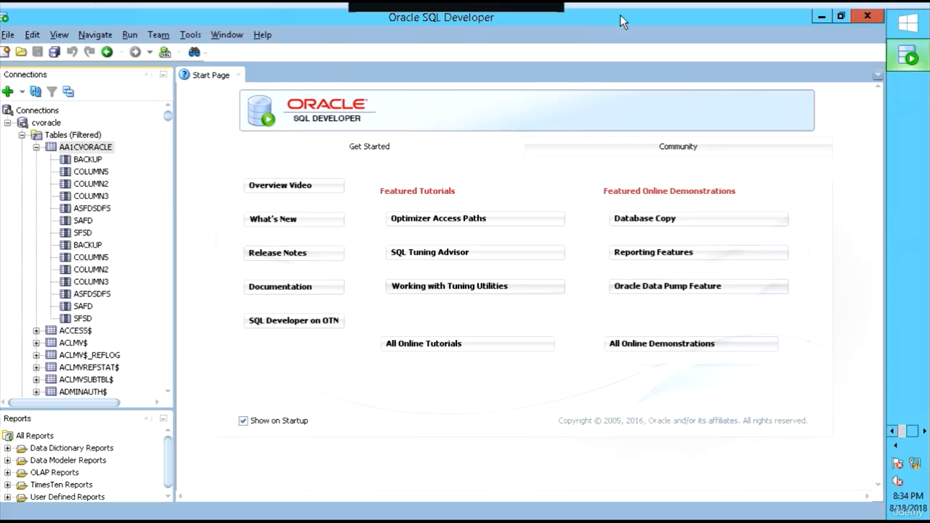
key("alt+F4")
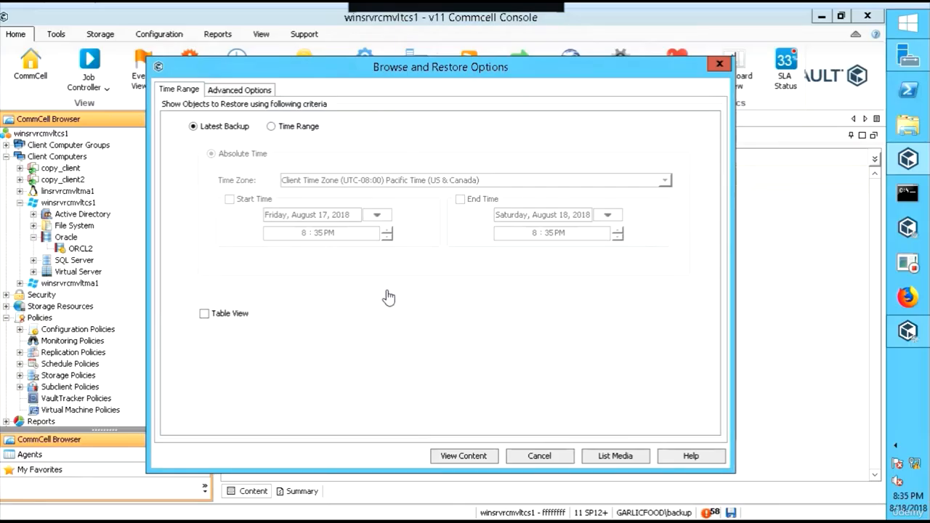
Step: Look through the advanced browse options and view the latest backup's content for ORCL2
left_click(220, 90)
left_click(180, 91)
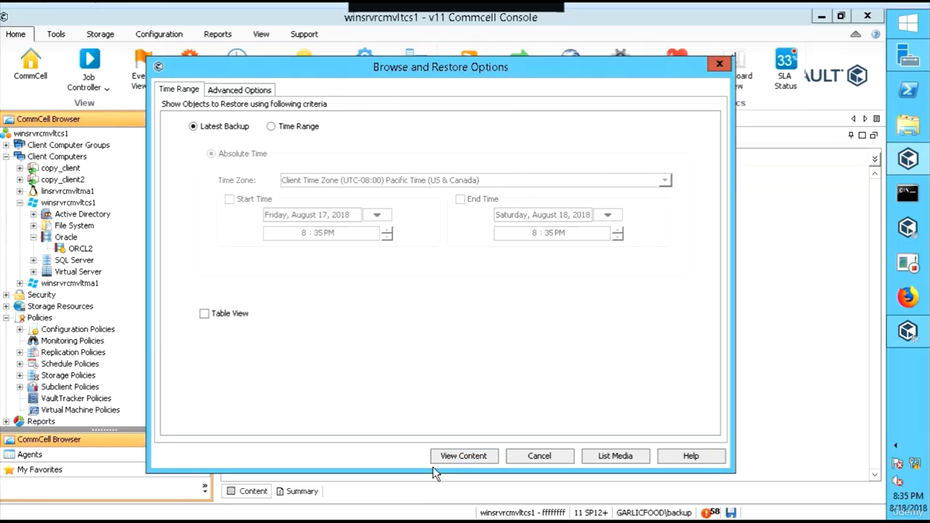
left_click(464, 458)
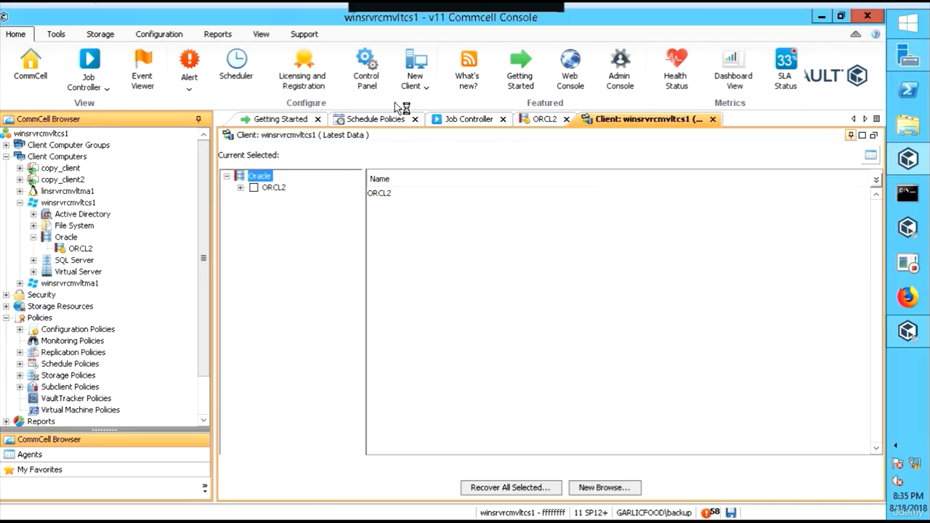
Step: Browse the ORCL2 instance's backup content by absolute time range, with the end time enabled at August 18, 2018, 8:36 PM
right_click(92, 250)
mouse_move(175, 261)
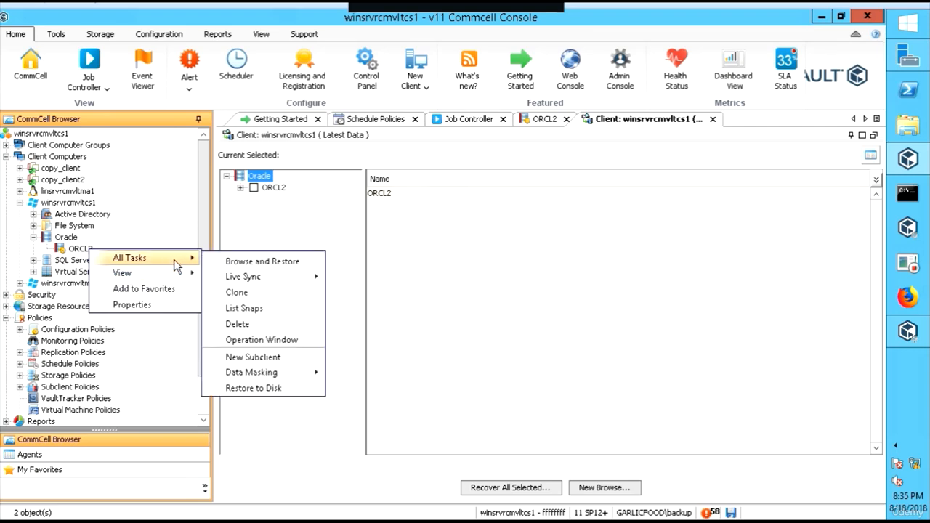
left_click(240, 263)
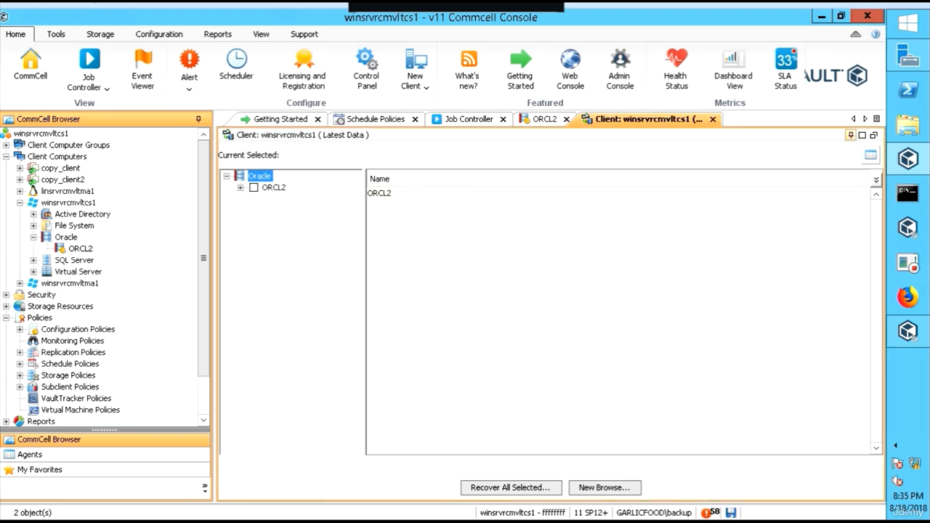
left_click(273, 129)
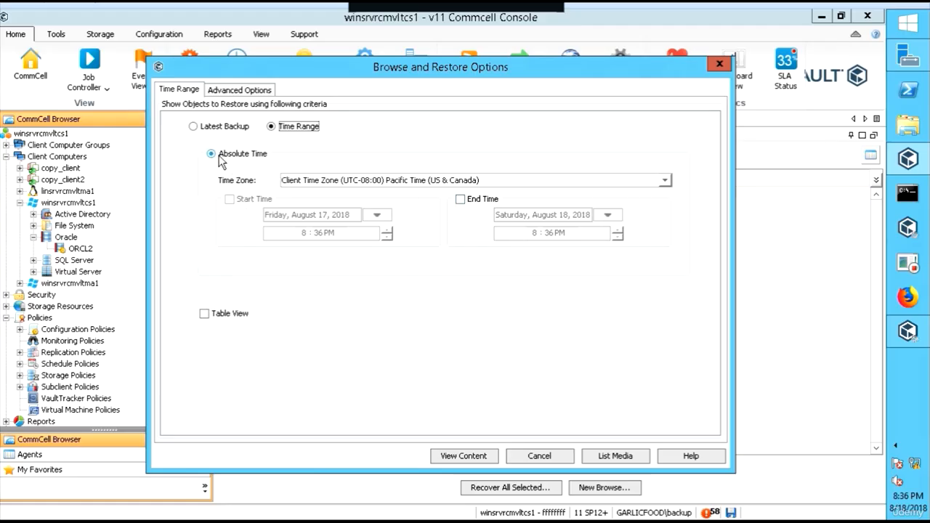
left_click(460, 199)
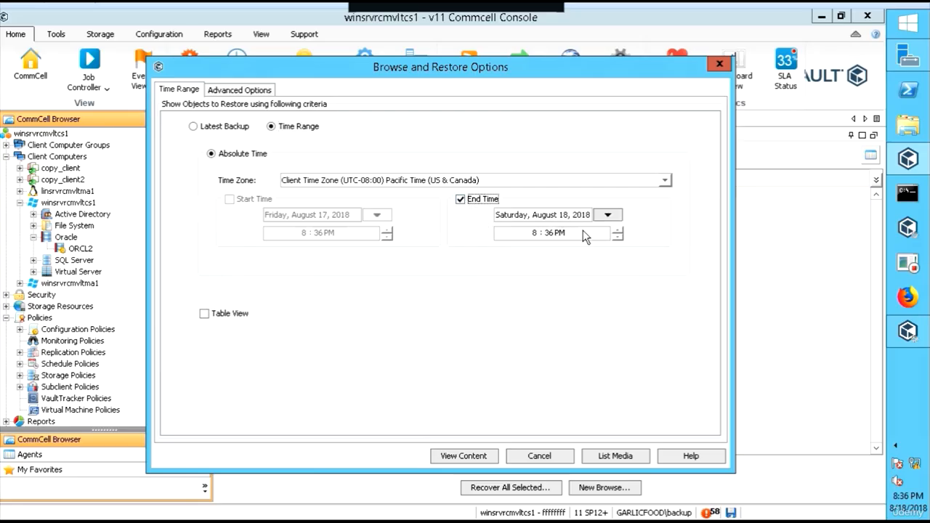
left_click(477, 460)
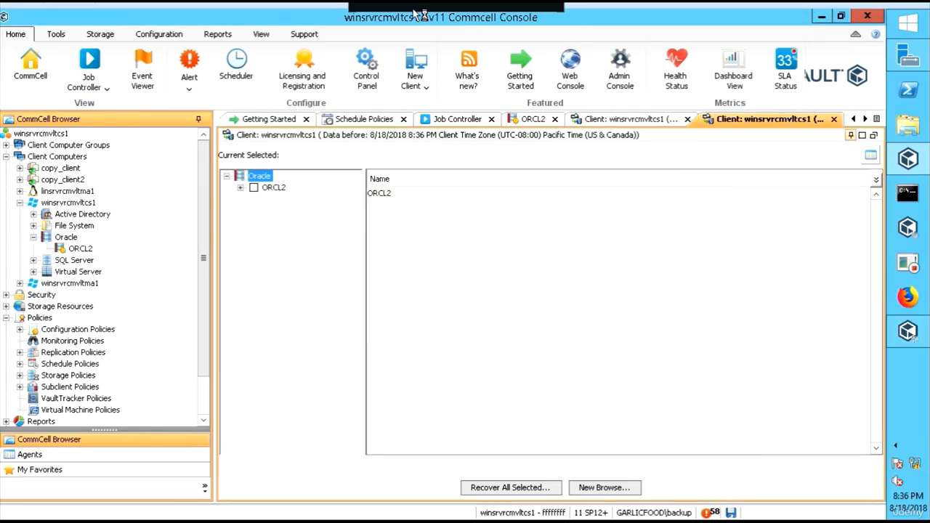
Step: Expand the CDB$ROOT, ORCLPDB and PDB$SEED containers under ORCL2 and view the data file of ORCLPDB's SYSTEM tablespace
left_click(241, 187)
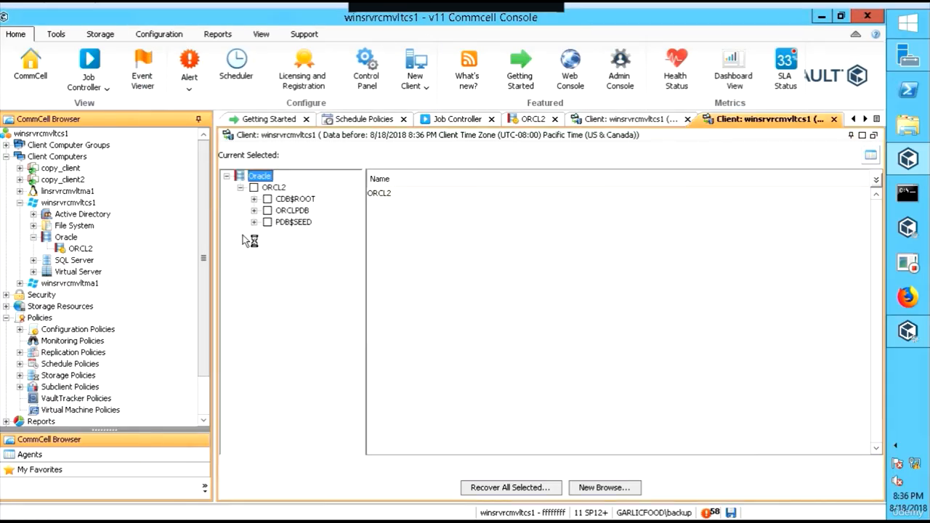
left_click(254, 200)
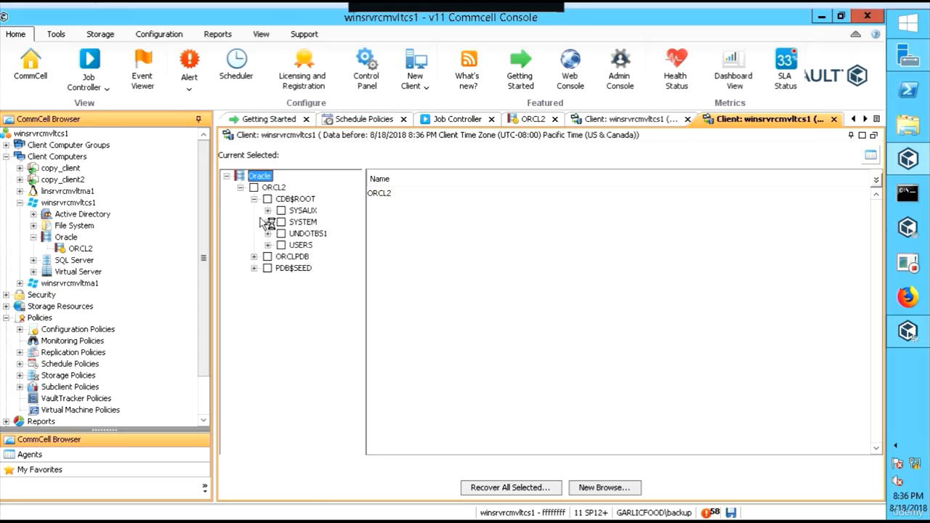
left_click(254, 268)
left_click(254, 257)
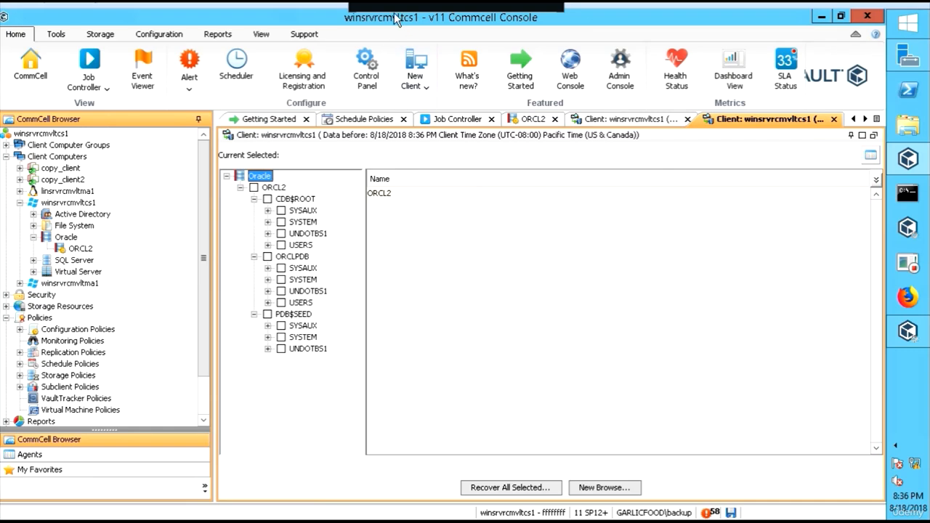
left_click(303, 280)
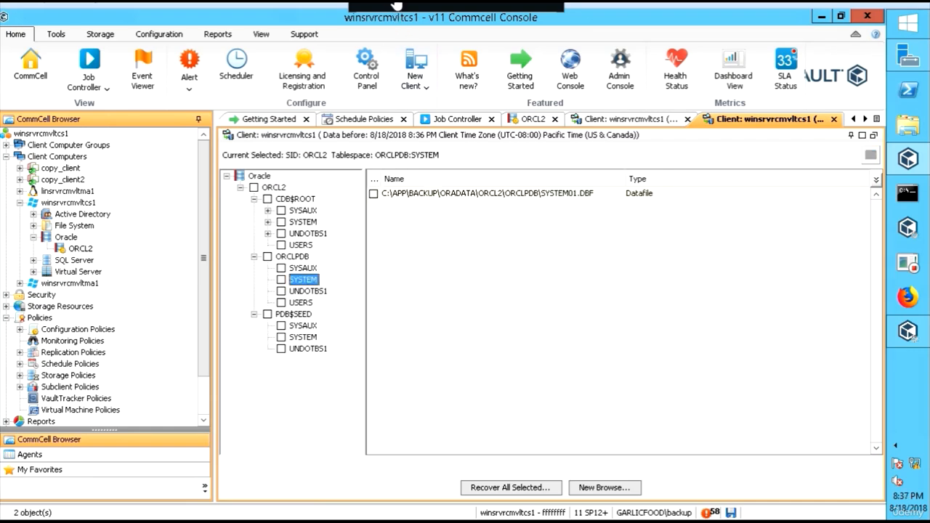
Step: View the ORCL2 backup history for all backup types and statuses, limited to the time range from August 16 to August 18, 2018
right_click(91, 251)
mouse_move(127, 275)
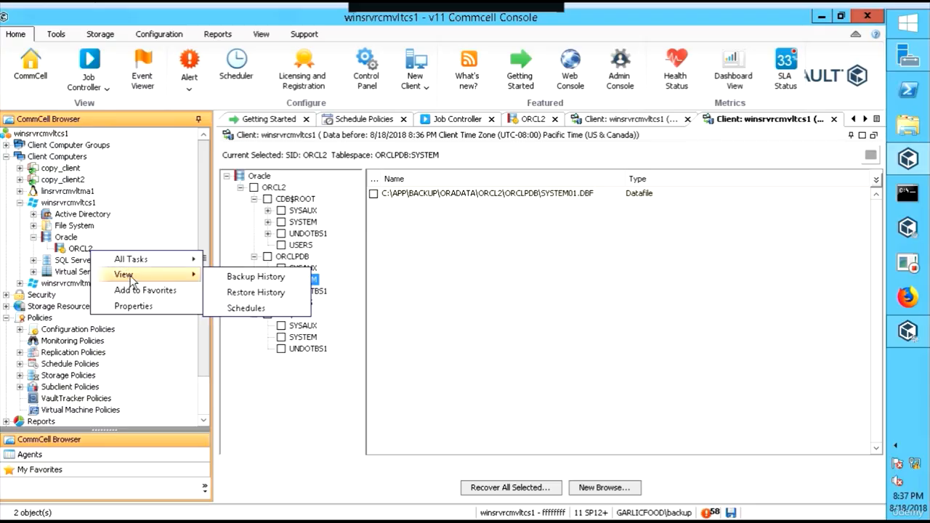
left_click(261, 279)
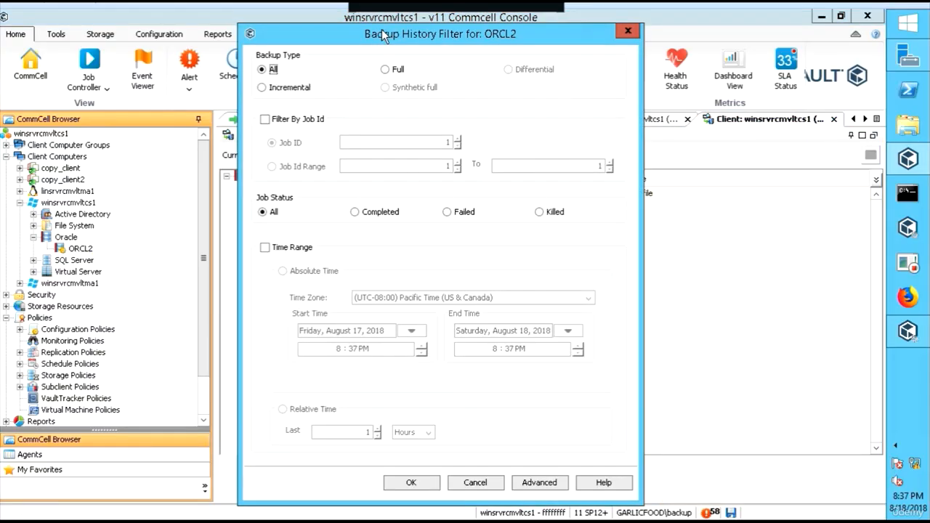
left_click(276, 248)
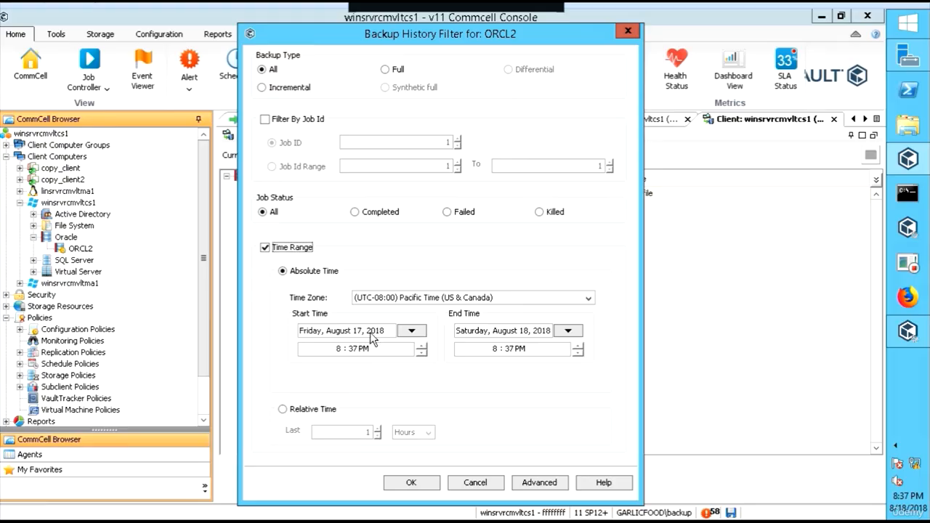
left_click(407, 333)
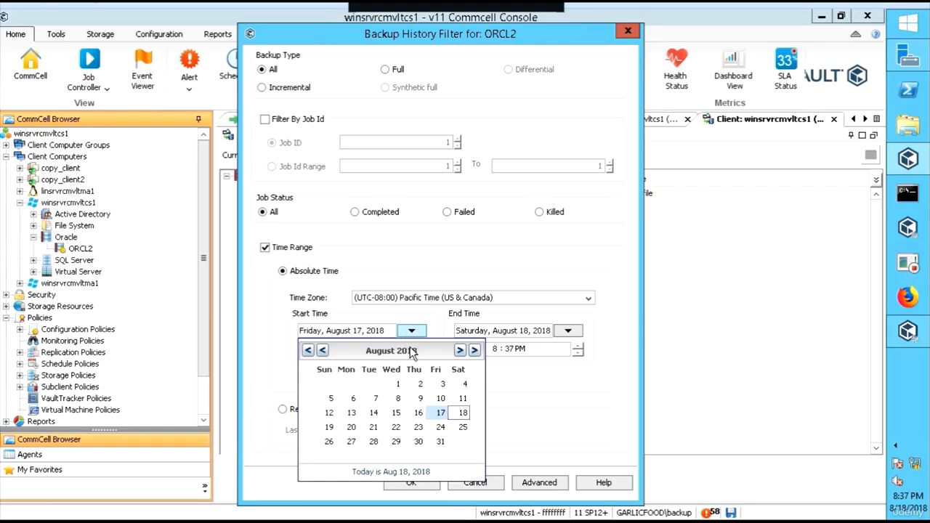
left_click(423, 413)
left_click(411, 486)
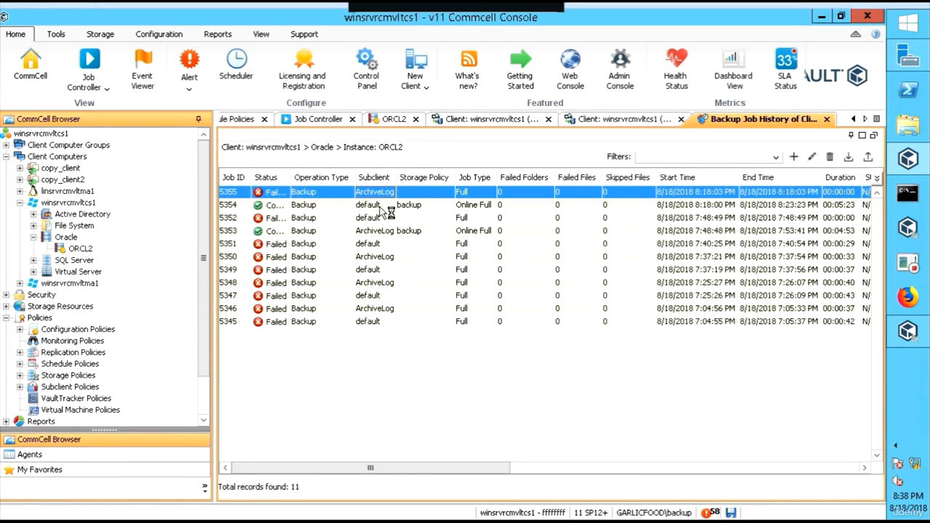
Step: Examine the times, data size, throughput and savings details of the completed online full backup job 5354
left_click(414, 207)
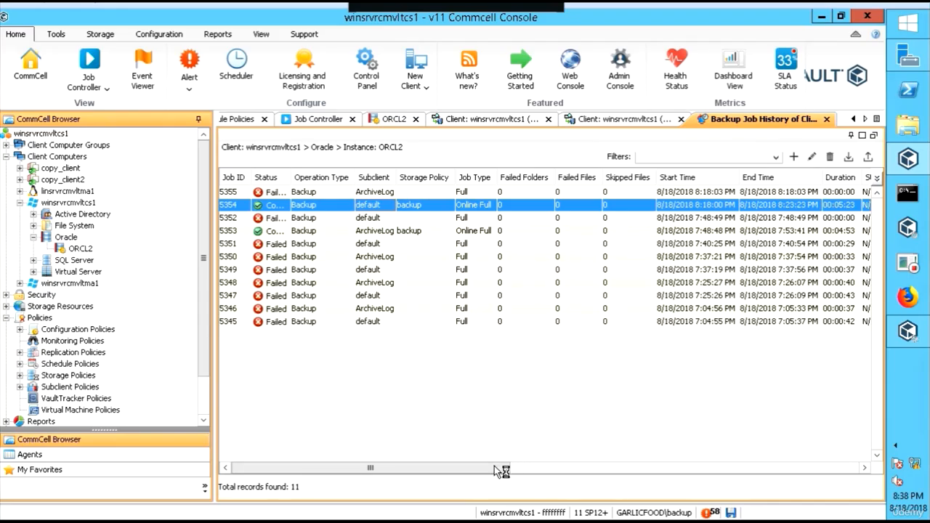
left_click_drag(494, 465, 655, 470)
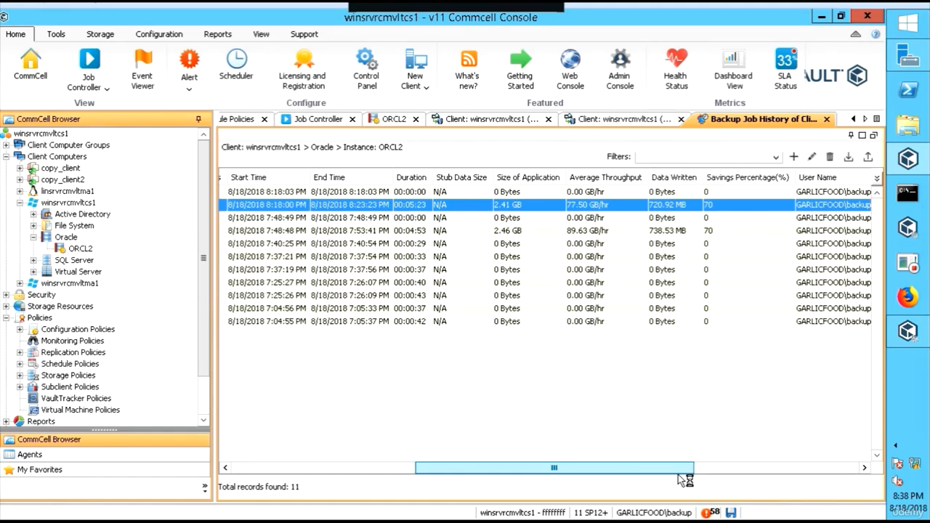
left_click_drag(680, 475, 304, 473)
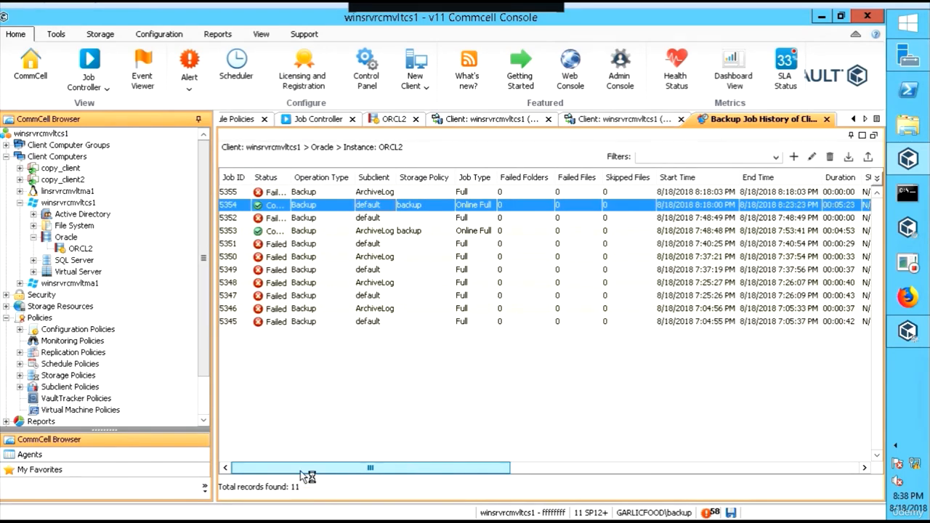
Step: Read through the RMAN log of backup job 5354, including the target database connection and control file lines, and close it
right_click(365, 207)
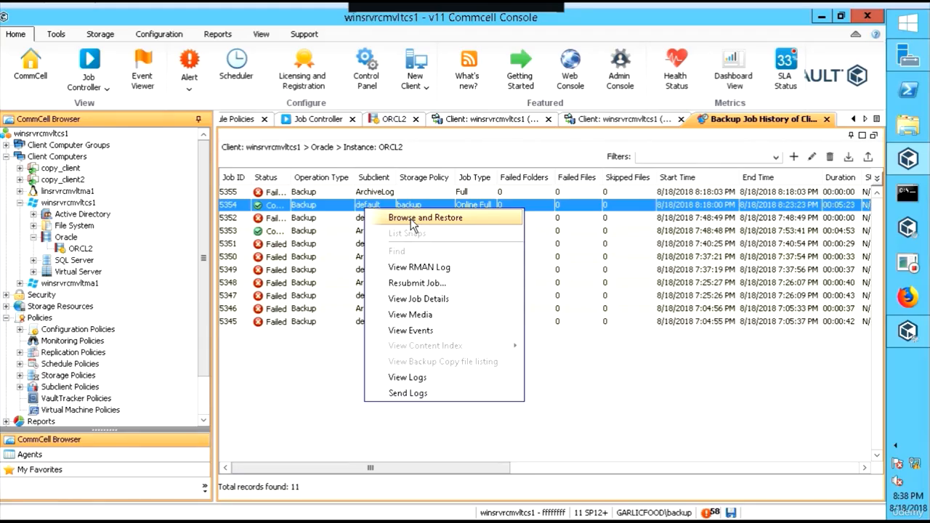
left_click(417, 269)
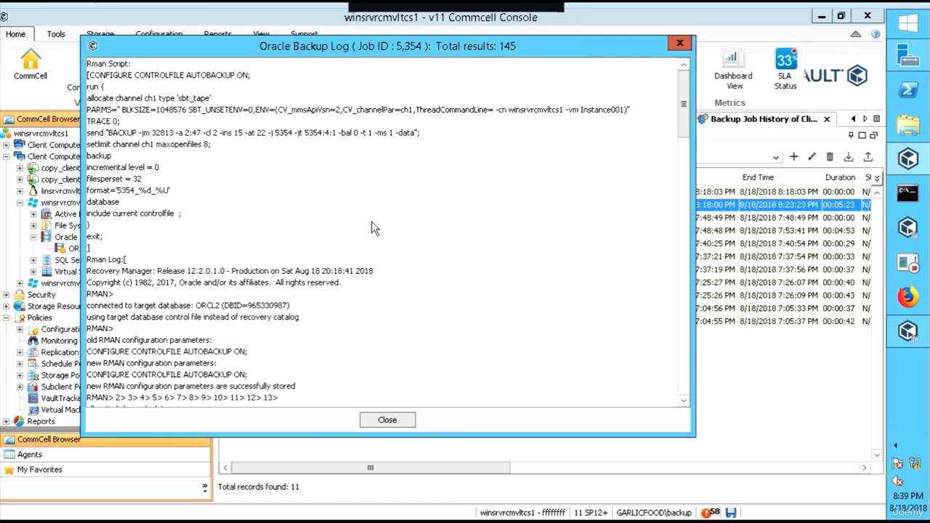
scroll(379, 229, "down", 1)
scroll(372, 230, "down", 2)
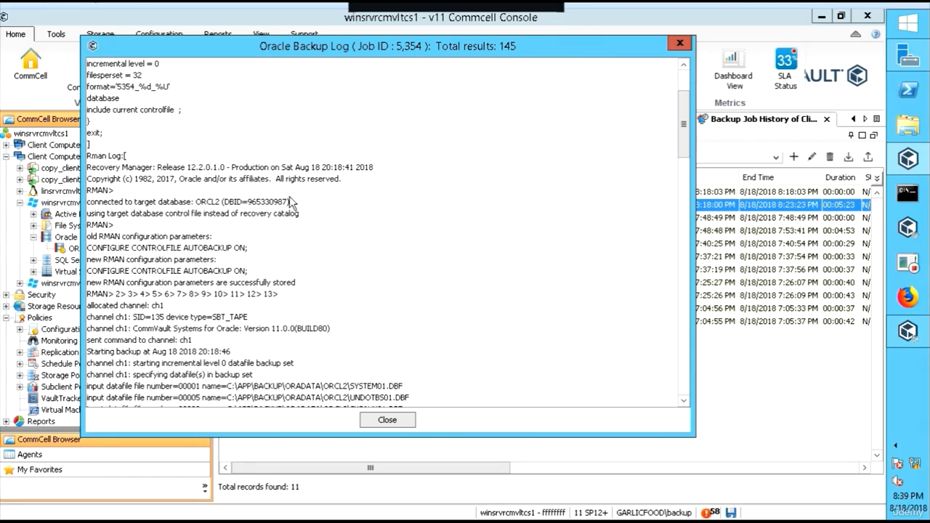
scroll(160, 208, "down", 2)
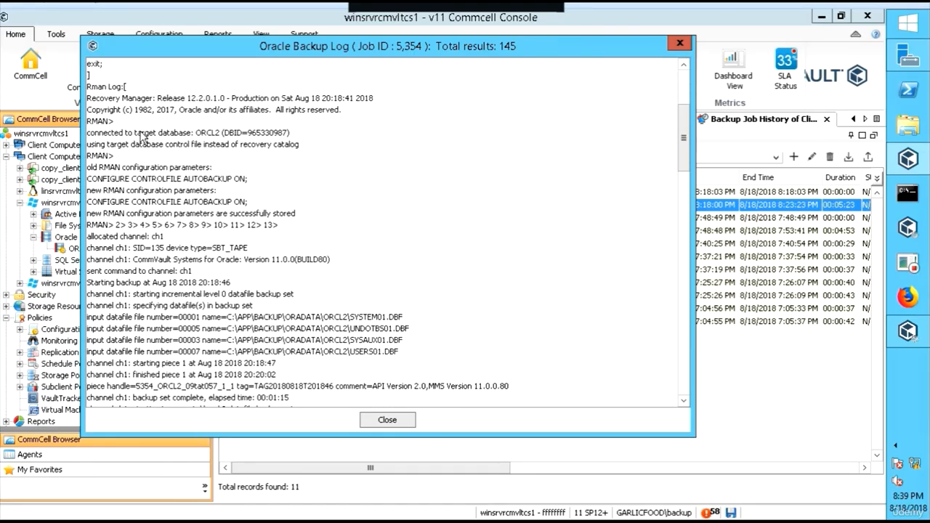
left_click(191, 136)
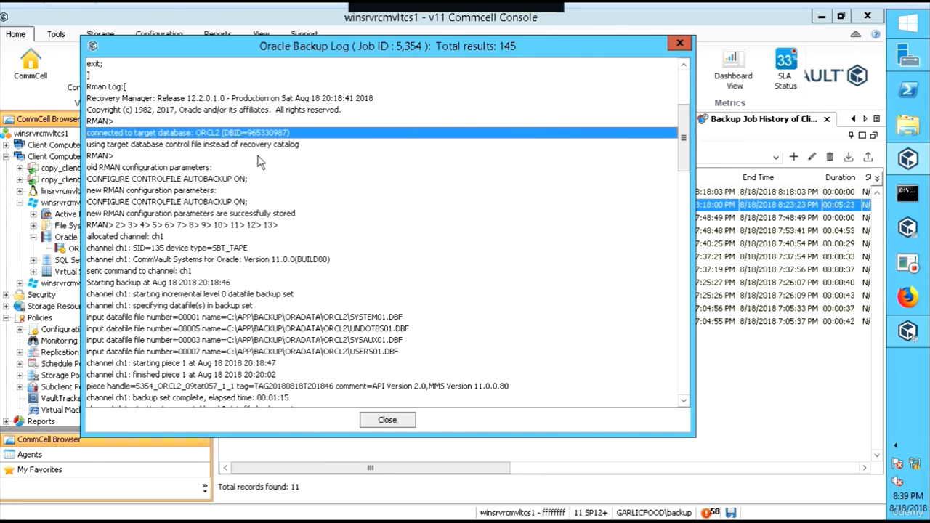
left_click(171, 146)
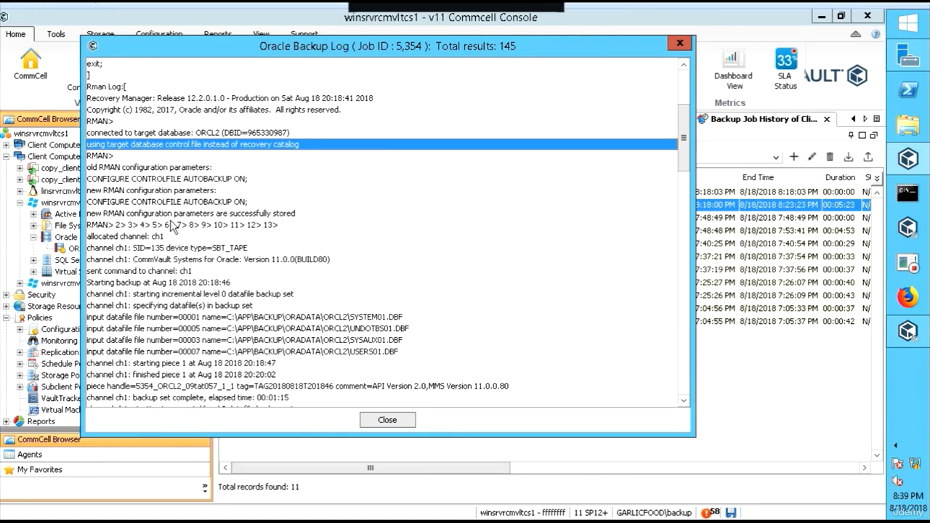
scroll(201, 225, "down", 3)
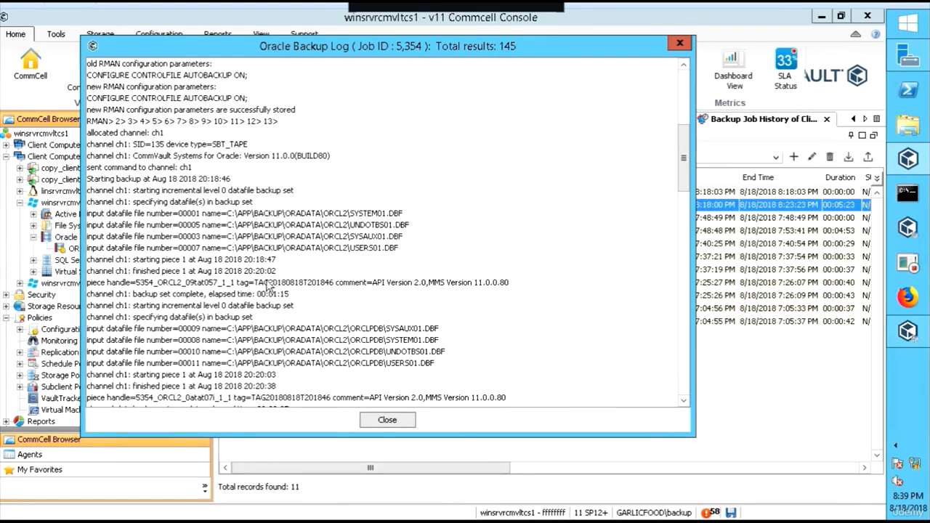
scroll(231, 291, "down", 11)
scroll(232, 351, "down", 3)
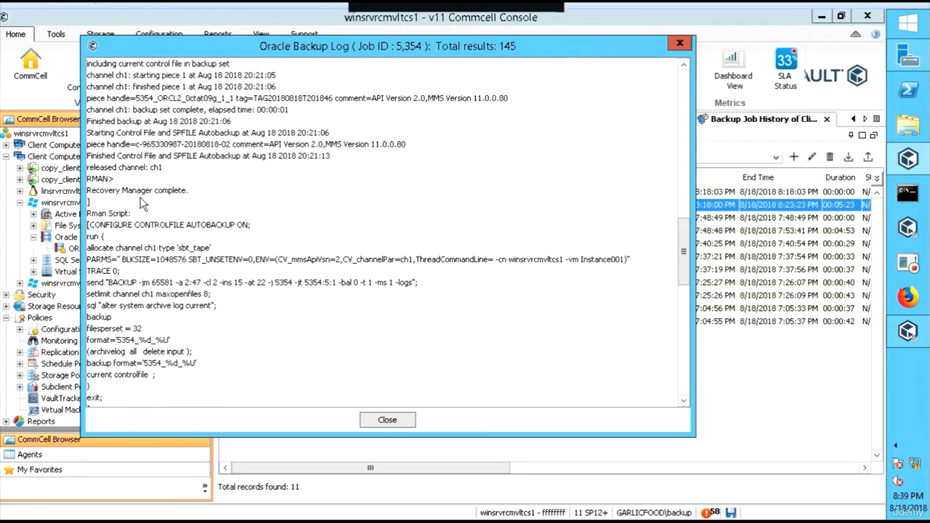
scroll(156, 349, "down", 3)
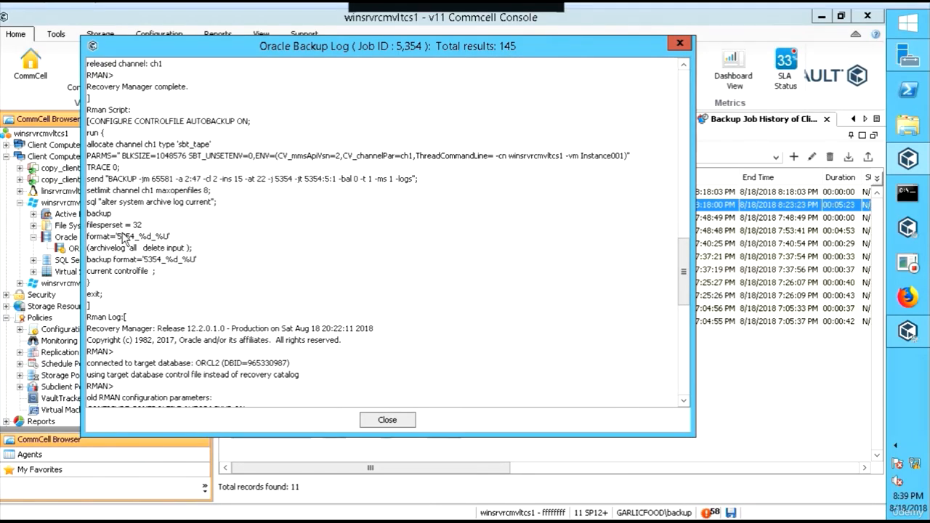
scroll(240, 360, "down", 8)
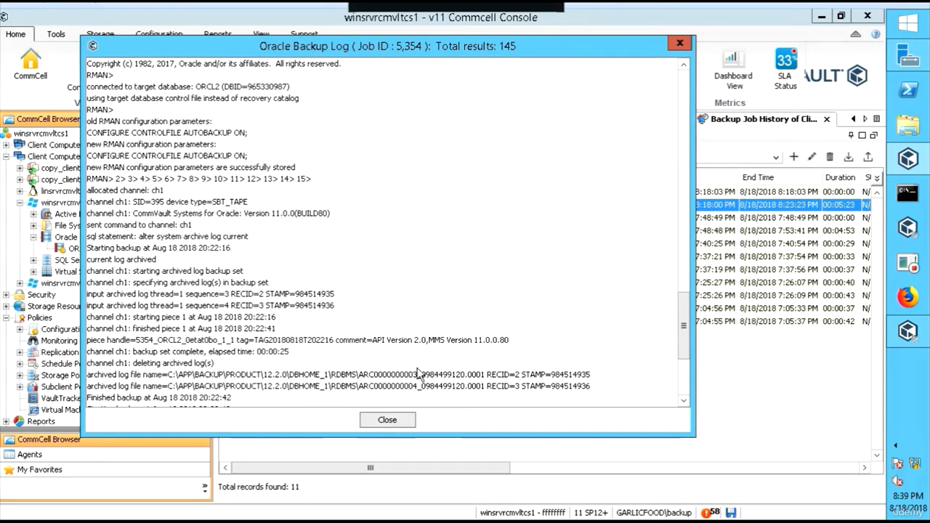
scroll(396, 360, "down", 5)
left_click(378, 419)
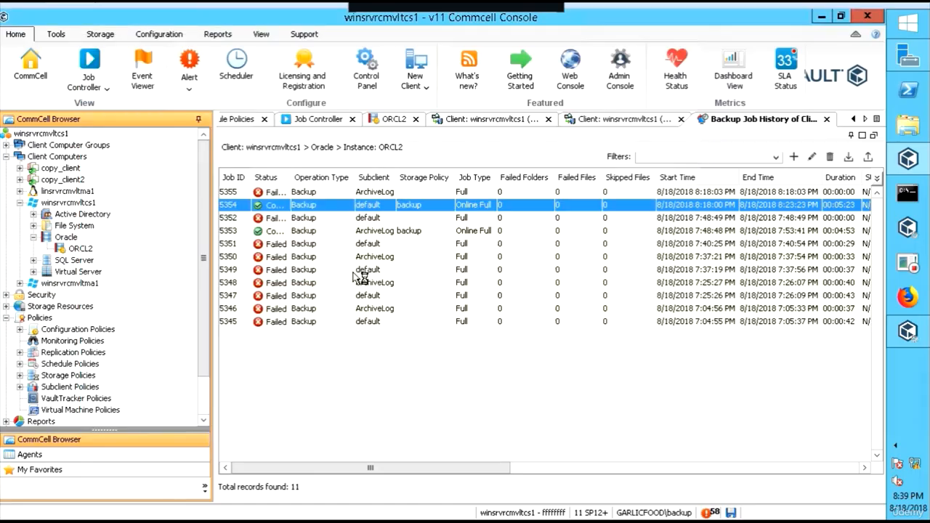
Step: Start Browse and Restore from backup job 5354, check its advanced options and time range, and view the backup content
right_click(334, 207)
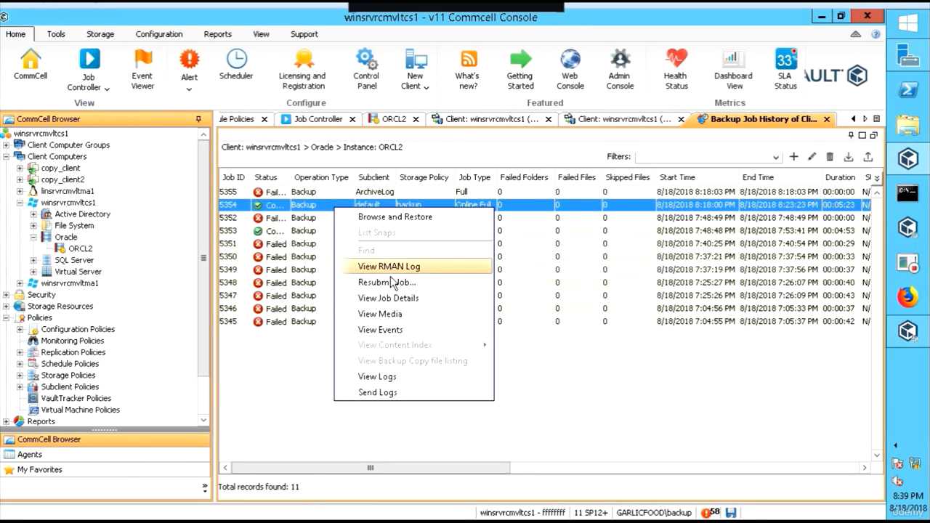
left_click(379, 218)
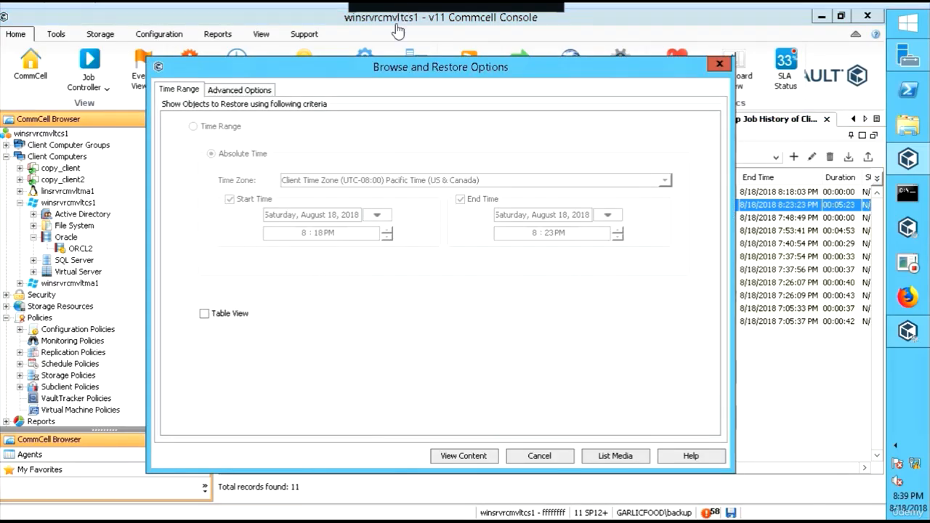
left_click(234, 92)
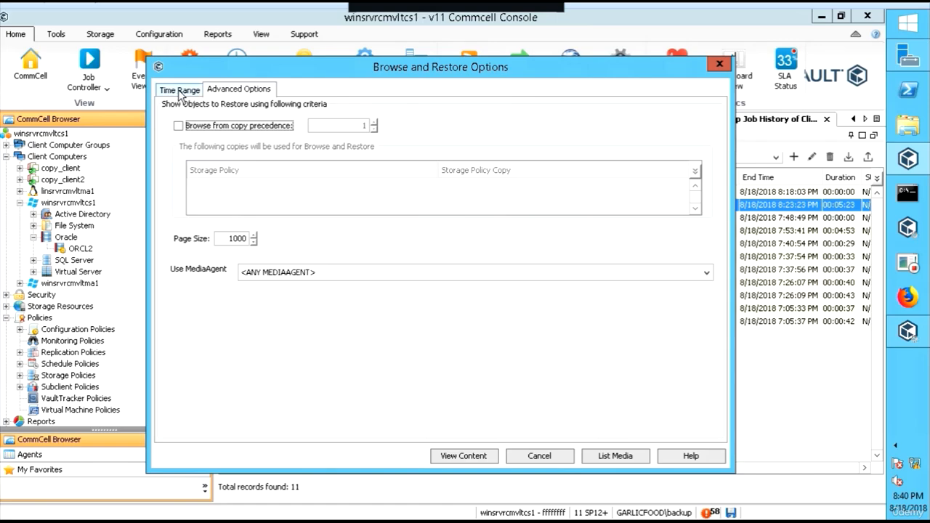
left_click(181, 92)
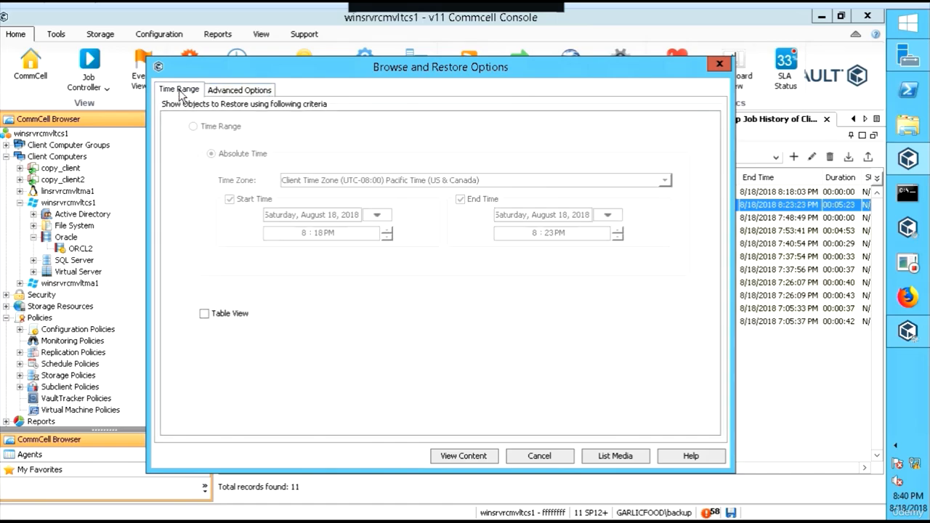
left_click(465, 456)
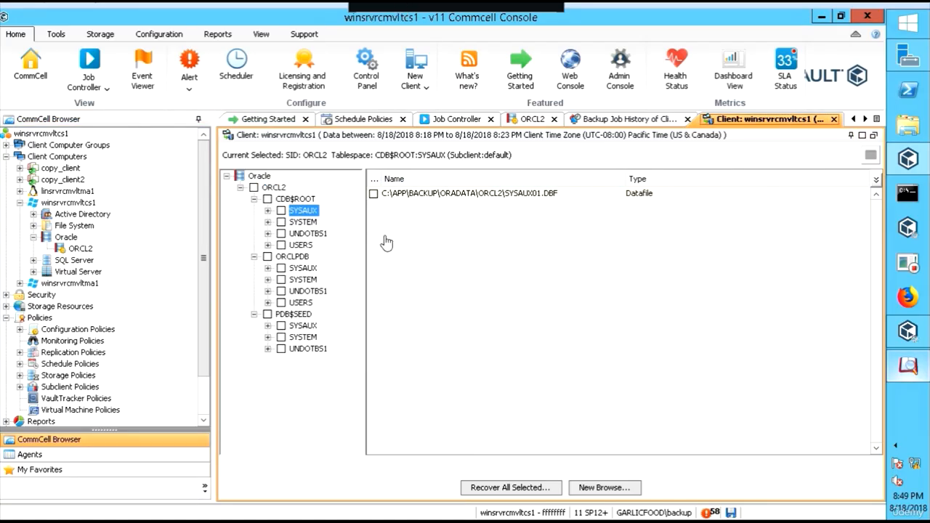
Step: Select the entire ORCL2 database from the browsed backup content for recovery and open its Oracle restore options
left_click(253, 188)
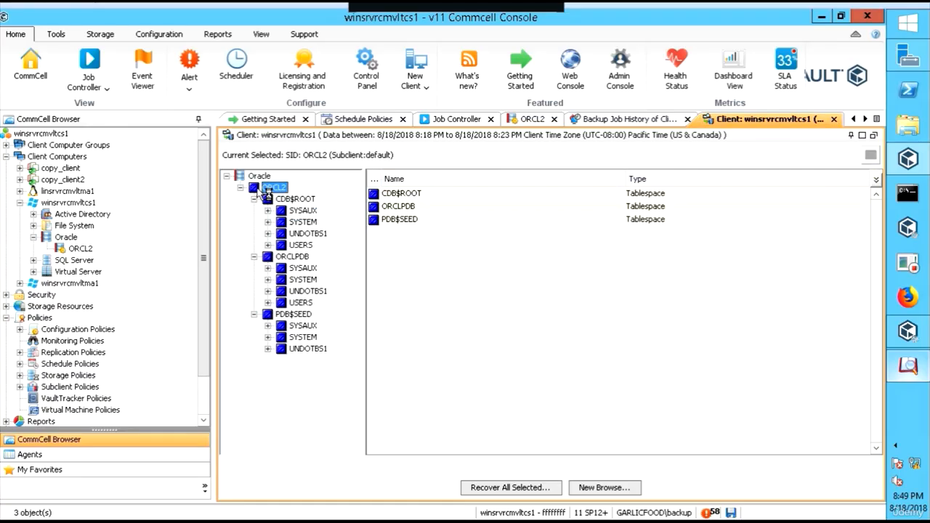
left_click(538, 490)
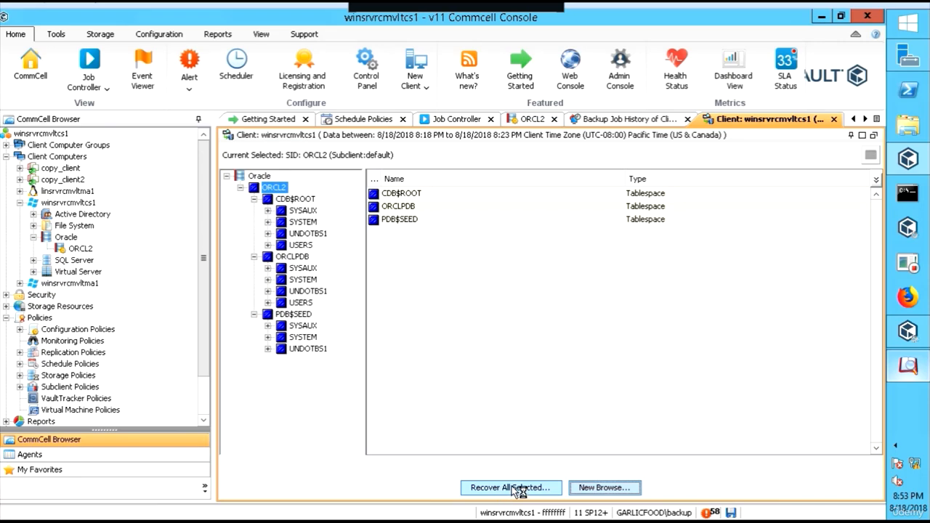
left_click(518, 489)
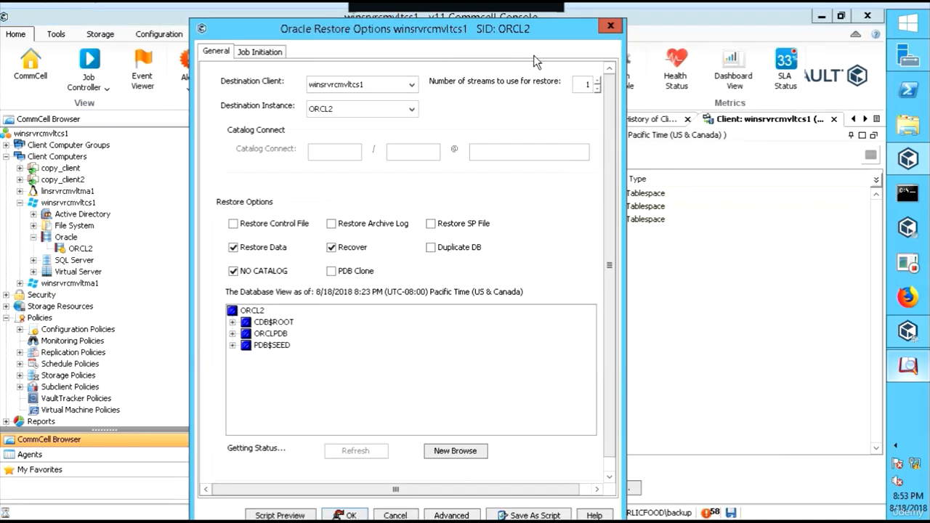
left_click_drag(625, 48, 665, 40)
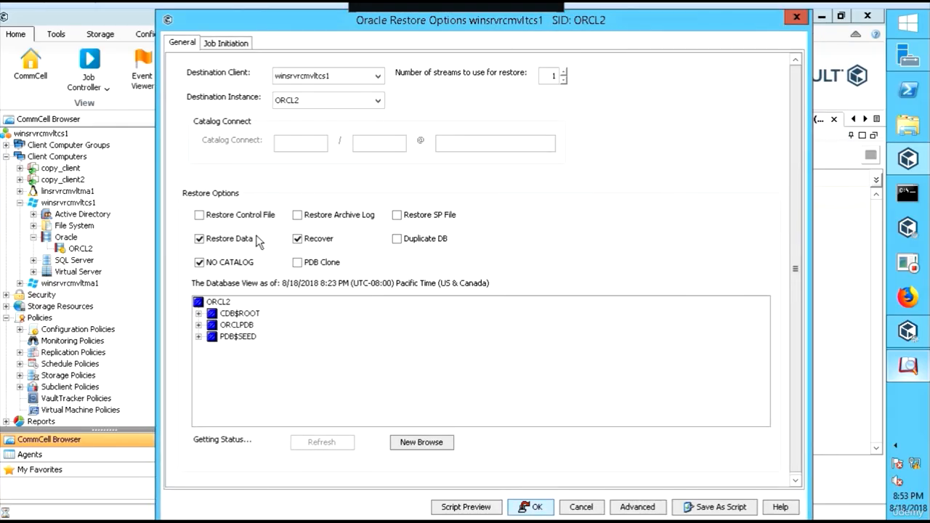
Step: Include the control file in the restore, then read through the RMAN script preview and close it
left_click(199, 216)
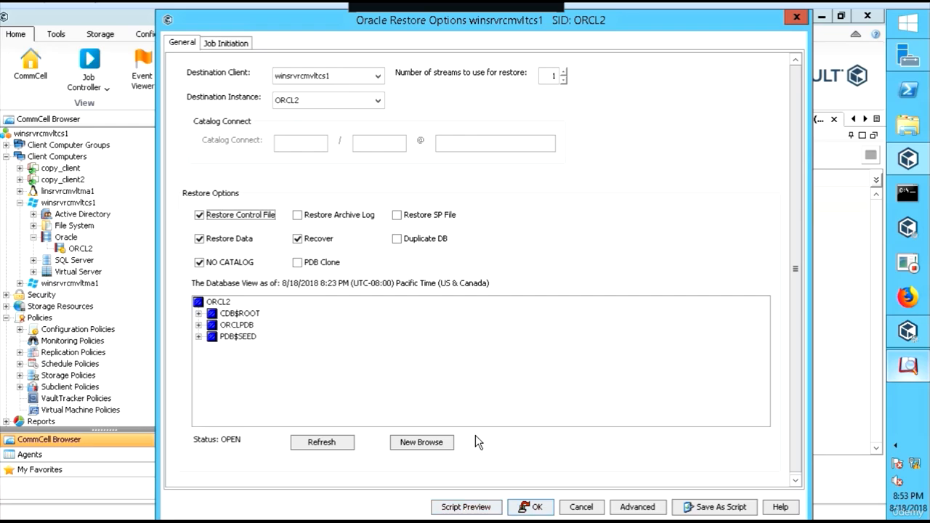
left_click(474, 507)
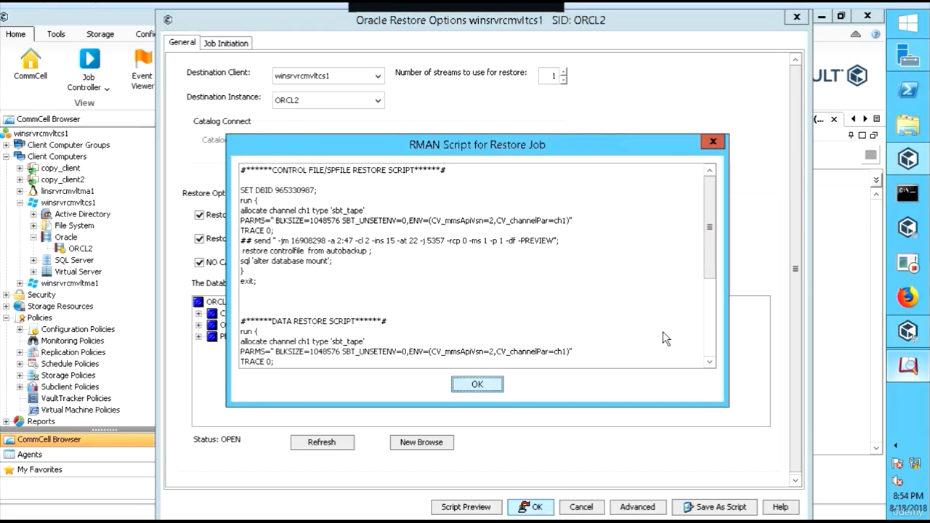
scroll(506, 316, "down", 4)
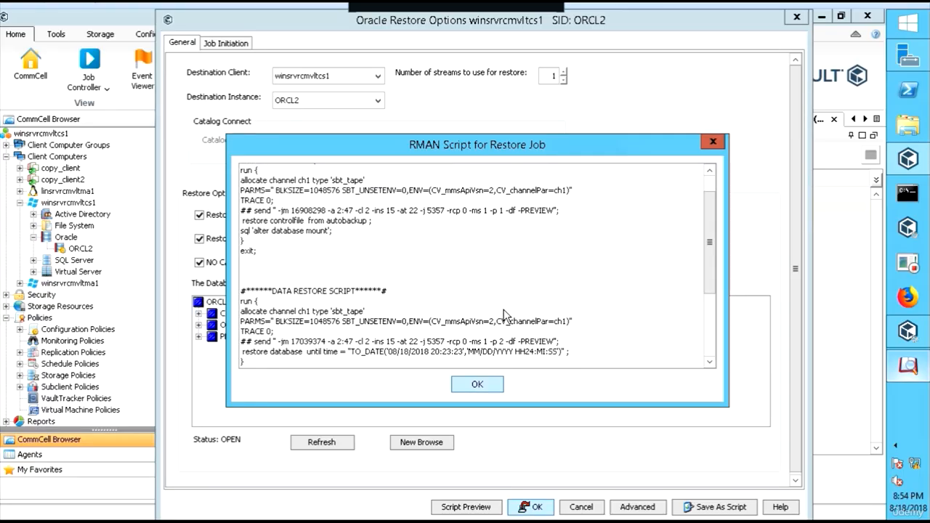
scroll(462, 305, "down", 1)
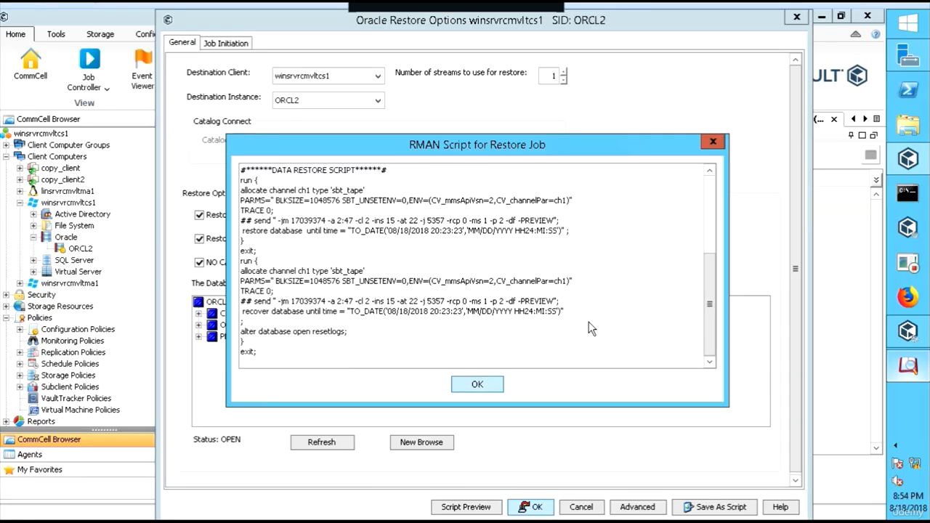
left_click(477, 385)
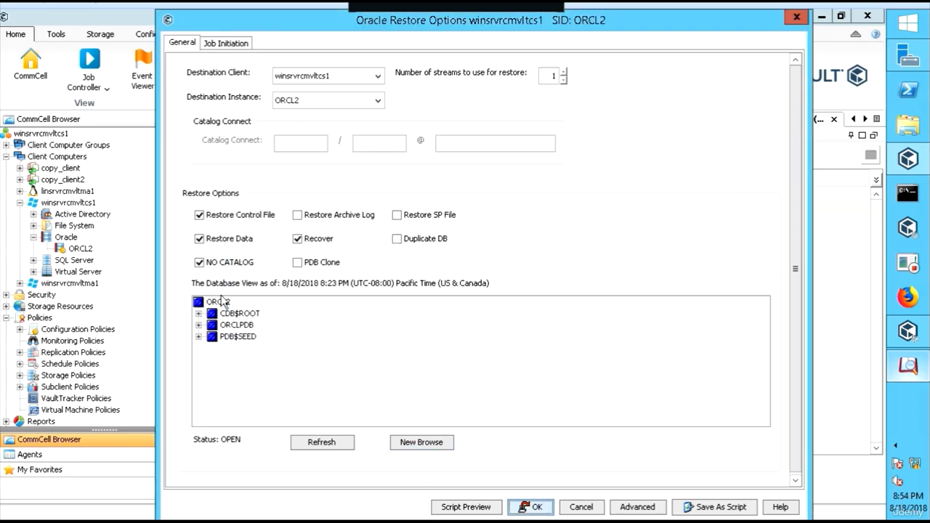
Step: Leave the control file and SP file out of the restore and submit the ORCL2 restore with Restore Data, Recover and NO CATALOG
left_click(397, 216)
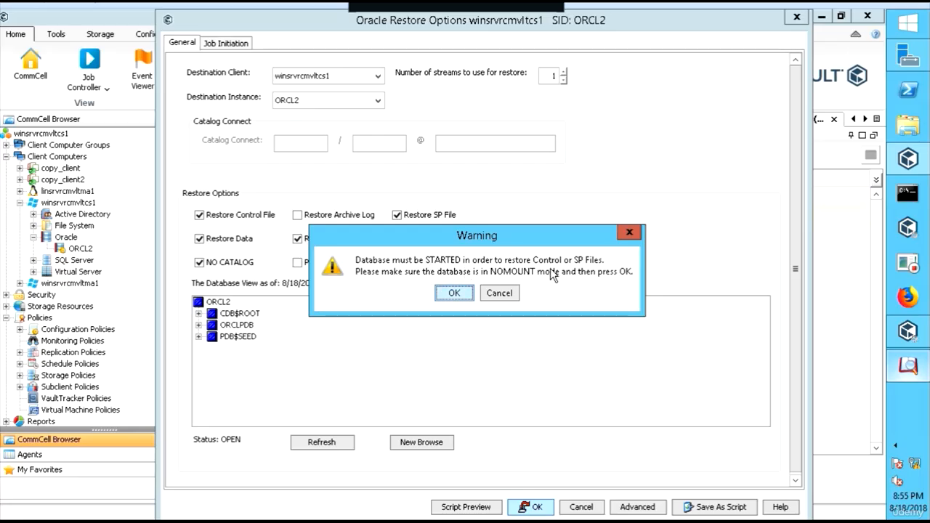
left_click(498, 293)
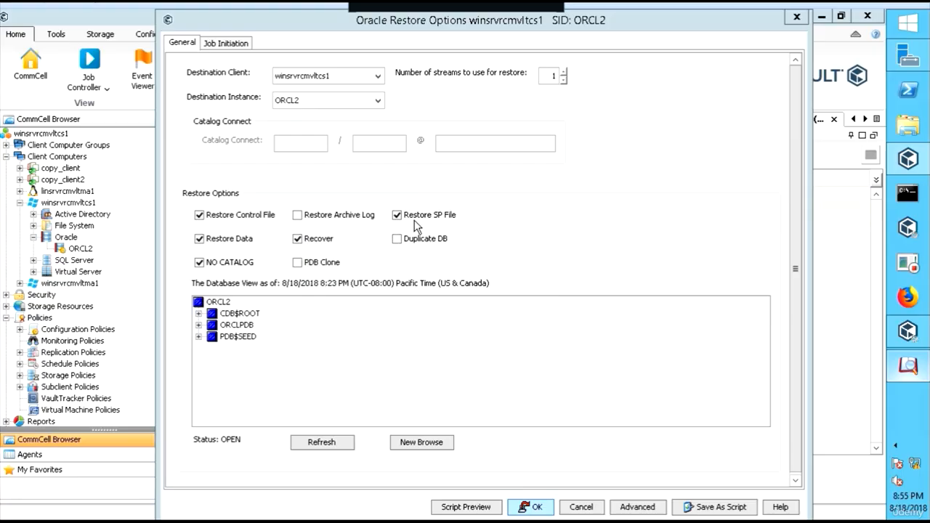
left_click(200, 216)
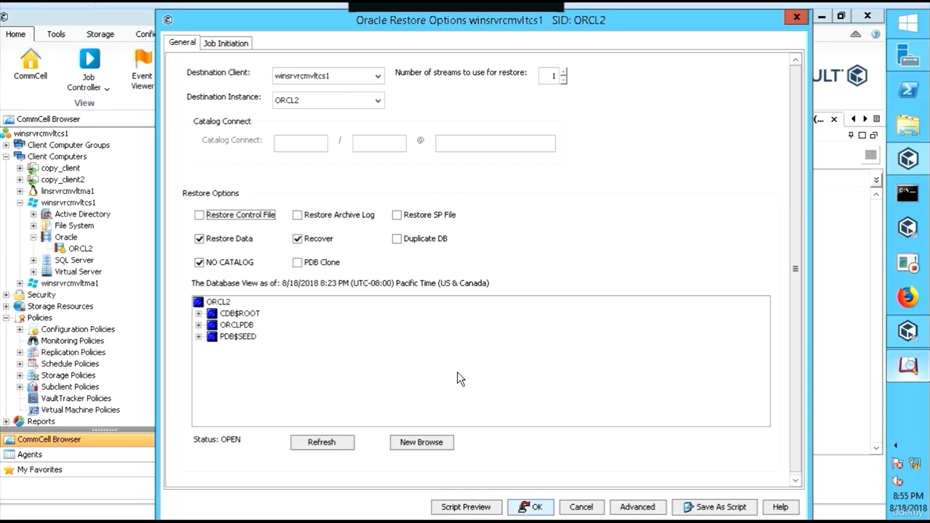
left_click(539, 511)
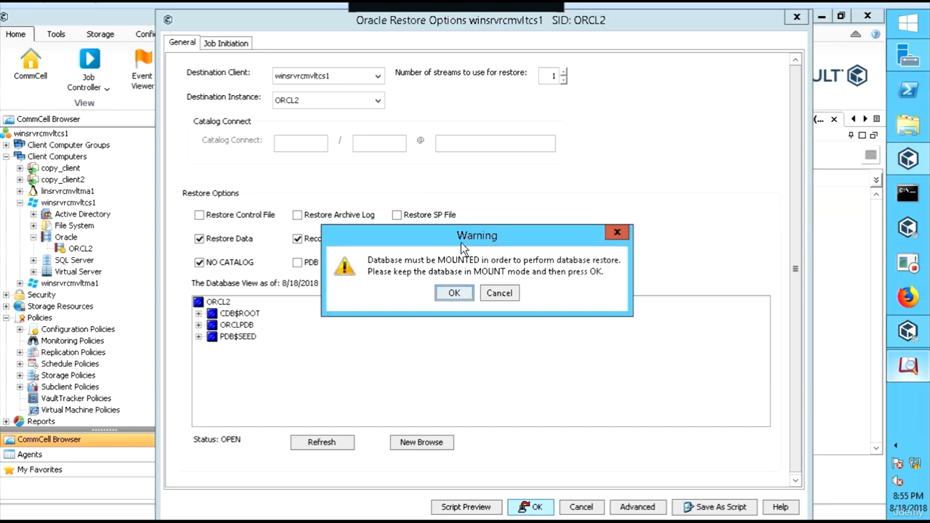
left_click_drag(456, 243, 543, 167)
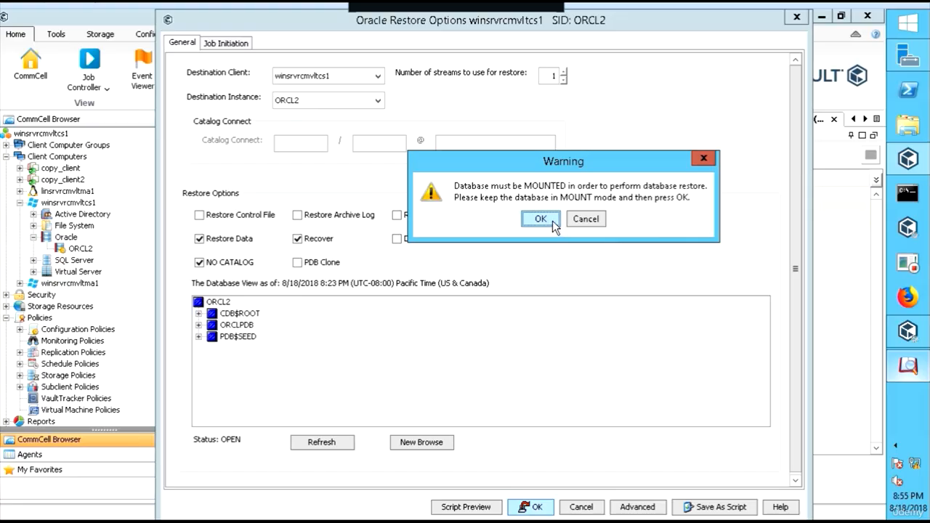
left_click(552, 220)
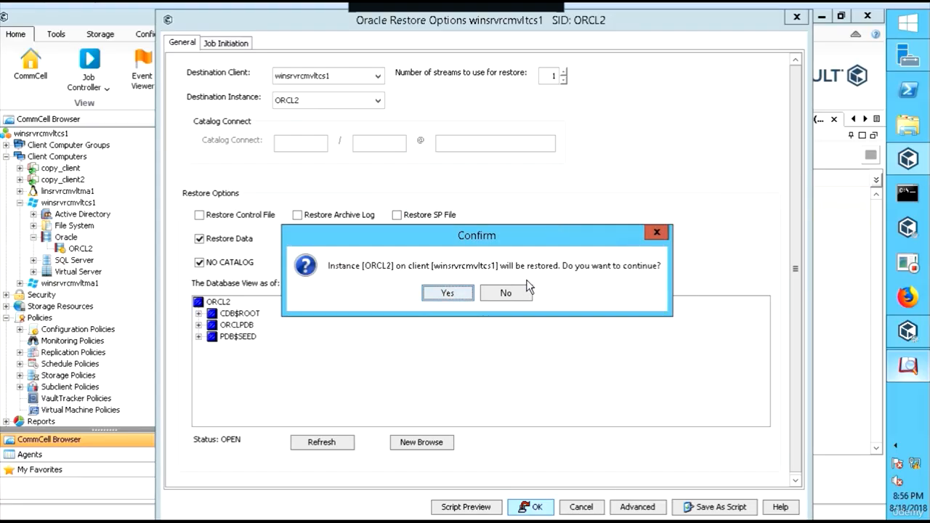
left_click(445, 298)
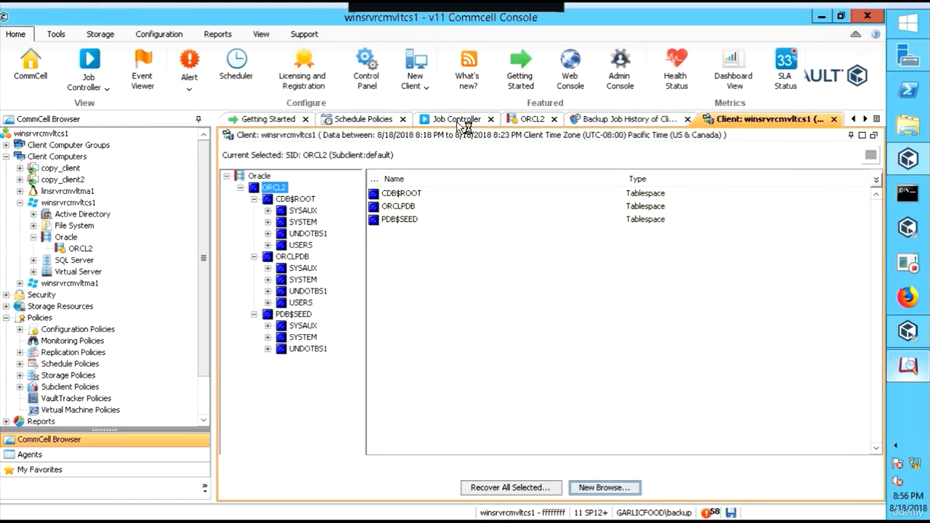
Step: Find Oracle restore job 5358 in the Job Controller and open its job details
left_click(459, 122)
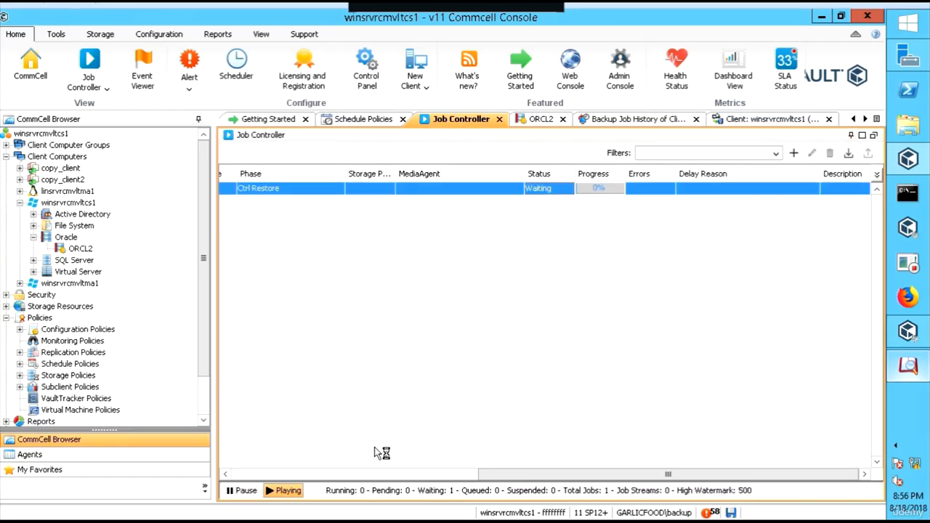
left_click(463, 475)
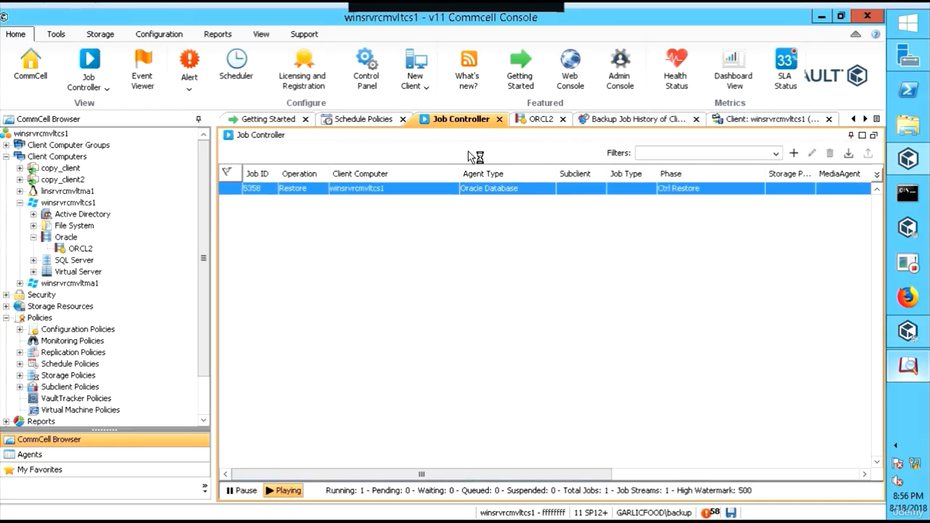
right_click(433, 189)
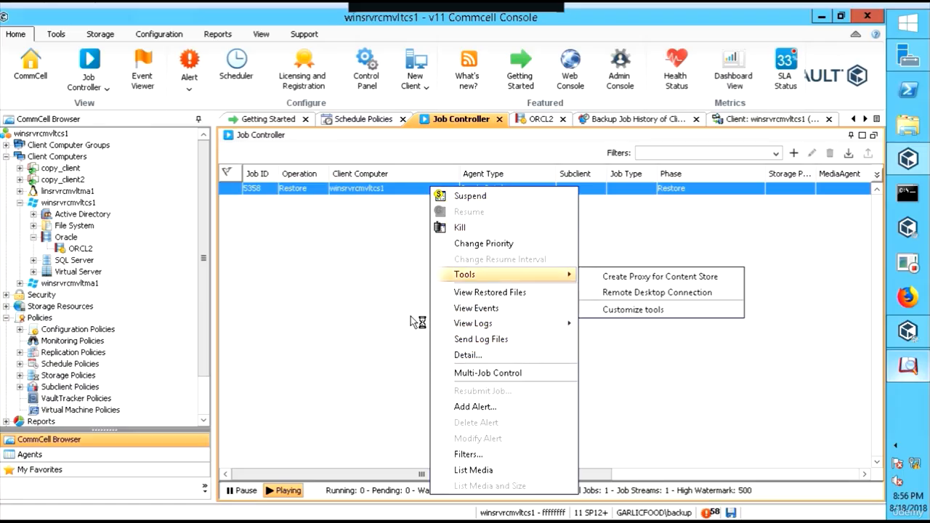
left_click(350, 193)
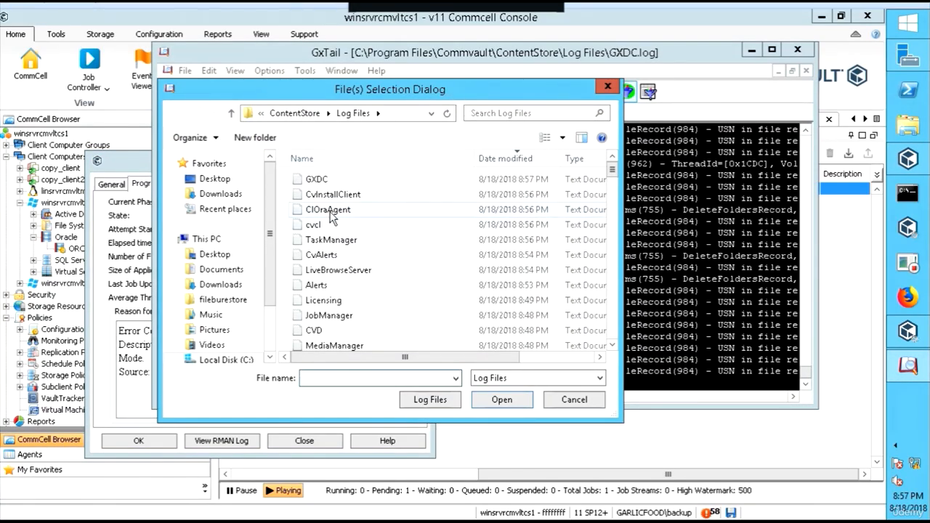
Step: Open the ClOraAgent log in GxTail and check the reason for delay in the details of restore job 5358
left_click(330, 211)
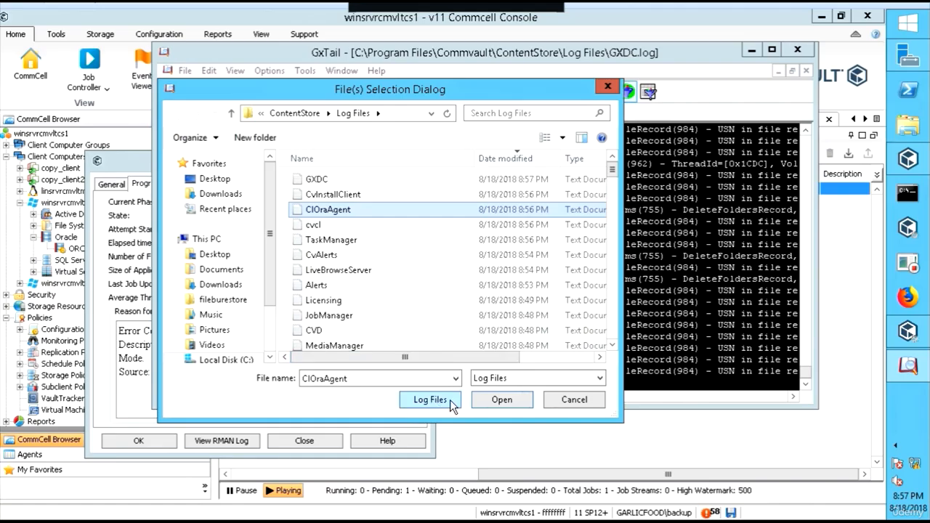
left_click(502, 402)
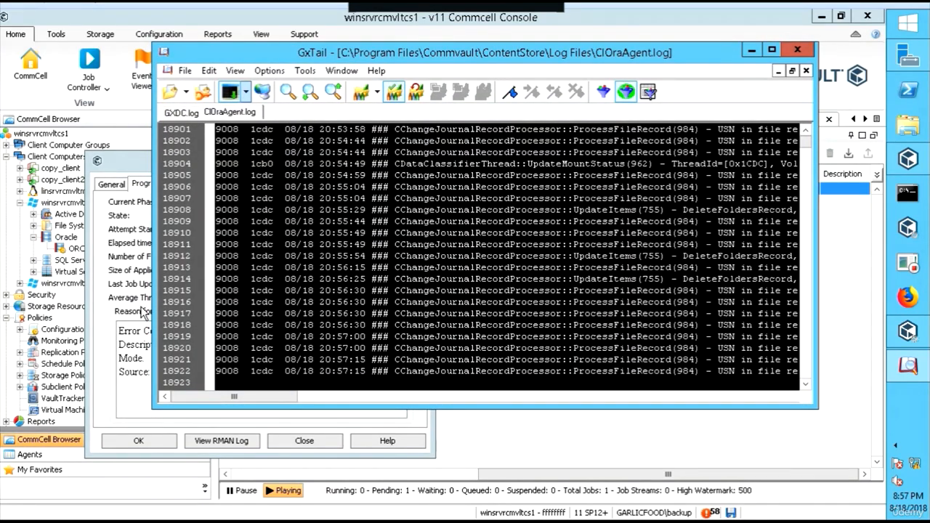
left_click(144, 376)
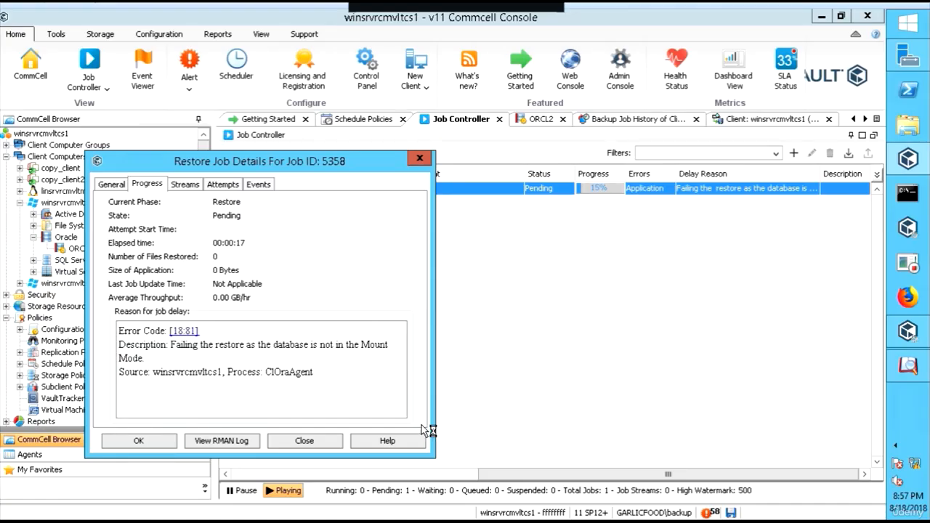
left_click(908, 365)
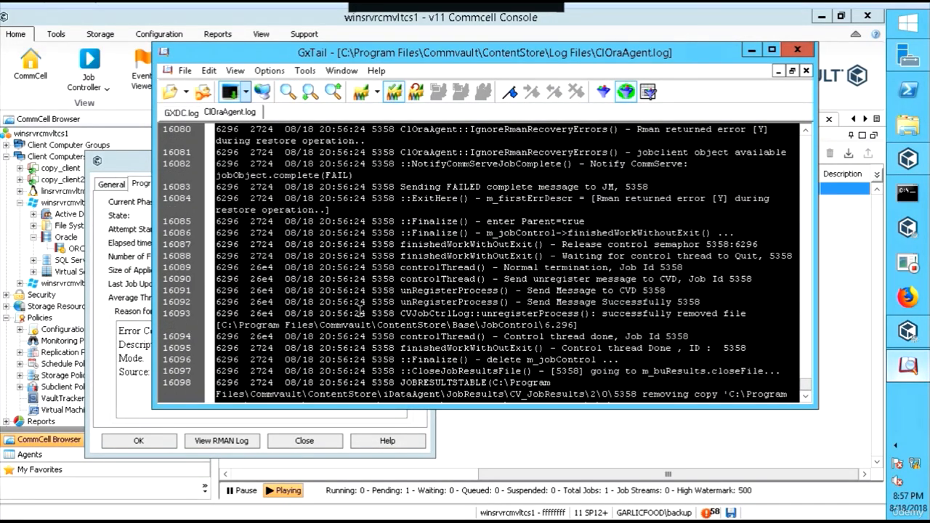
Step: Enlarge the log window and examine the ClOraAgent.log entries of job 5358 about the database mode required for the data restore
left_click_drag(155, 408, 46, 412)
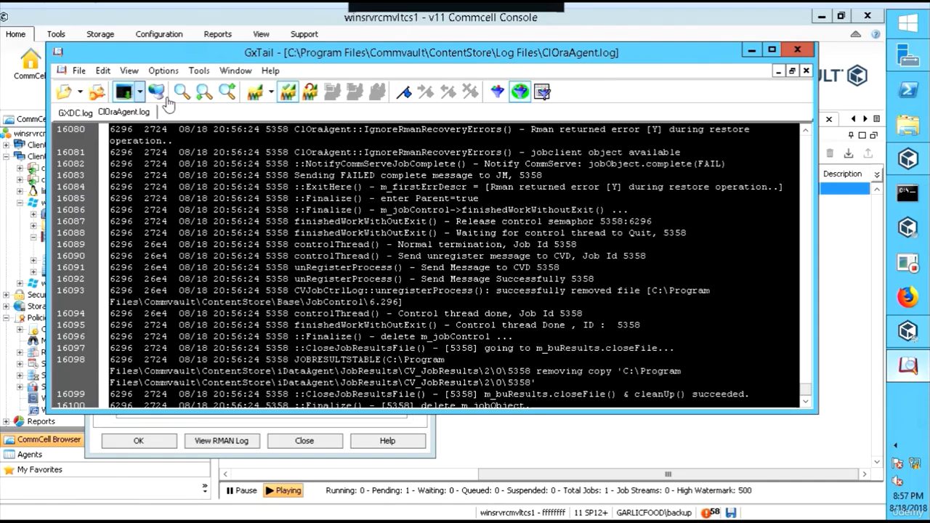
left_click_drag(254, 57, 258, 36)
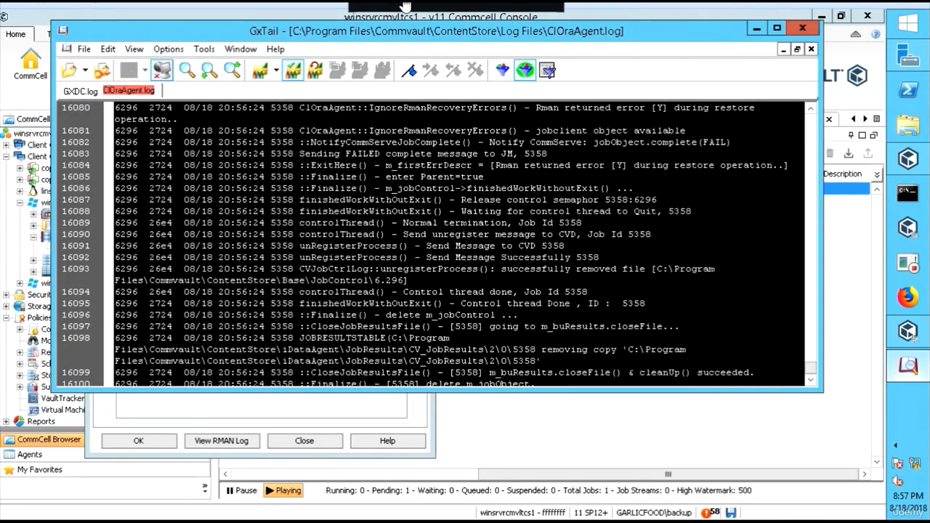
scroll(584, 364, "up", 6)
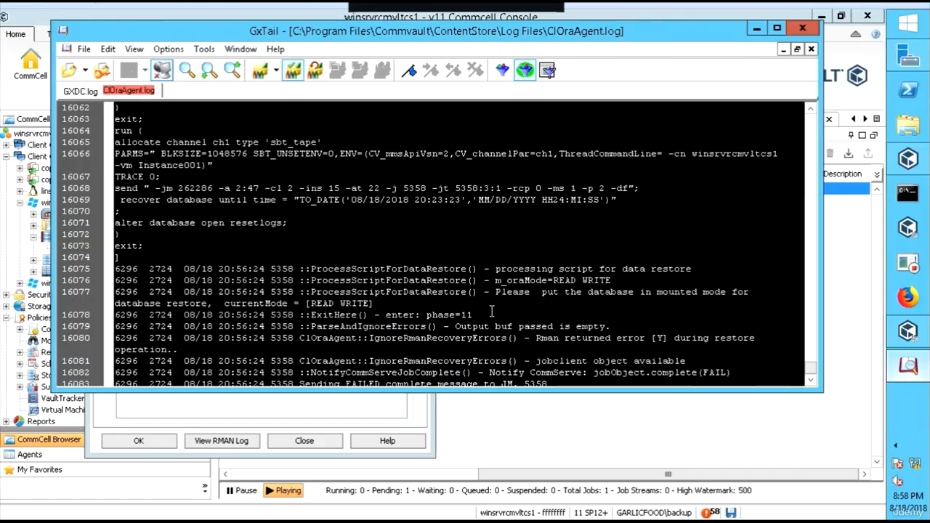
left_click(499, 290)
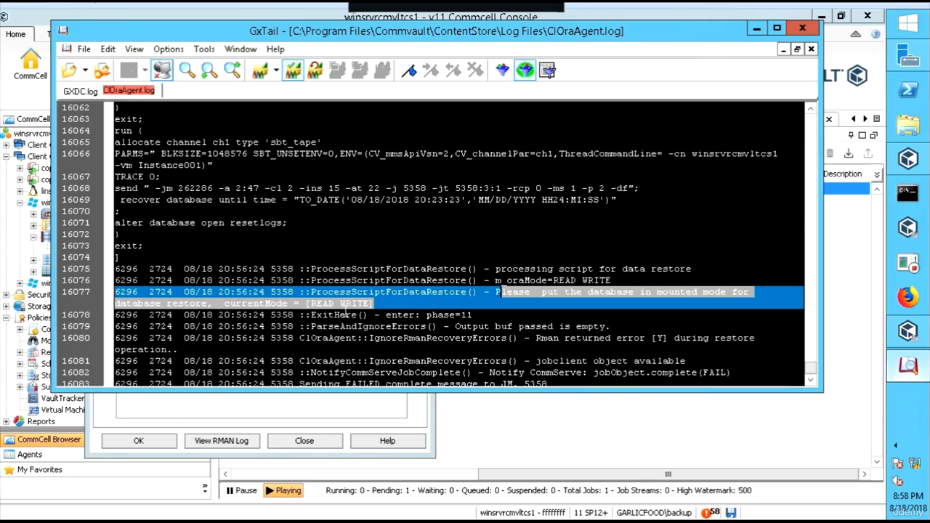
scroll(506, 339, "down", 2)
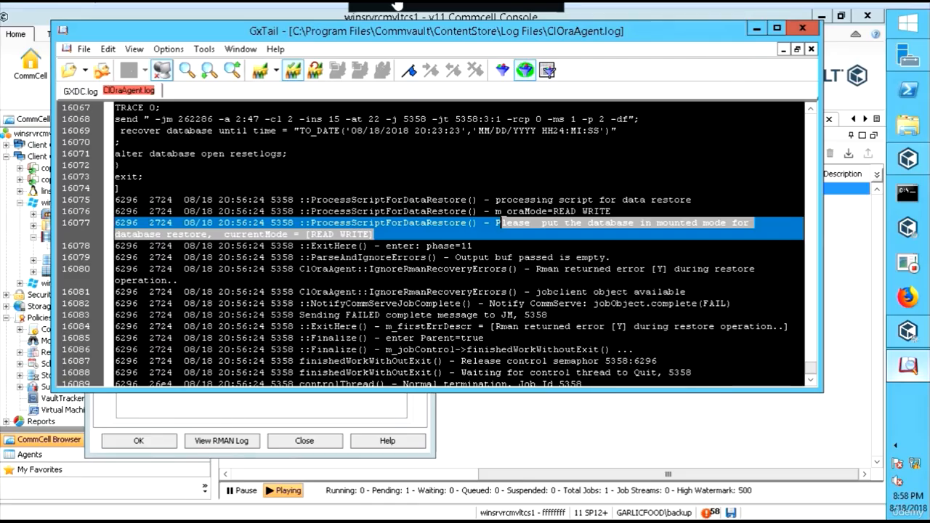
Step: Launch SQL Plus and log in as sys /as sysdba, answering the password prompt with the account password
key("super")
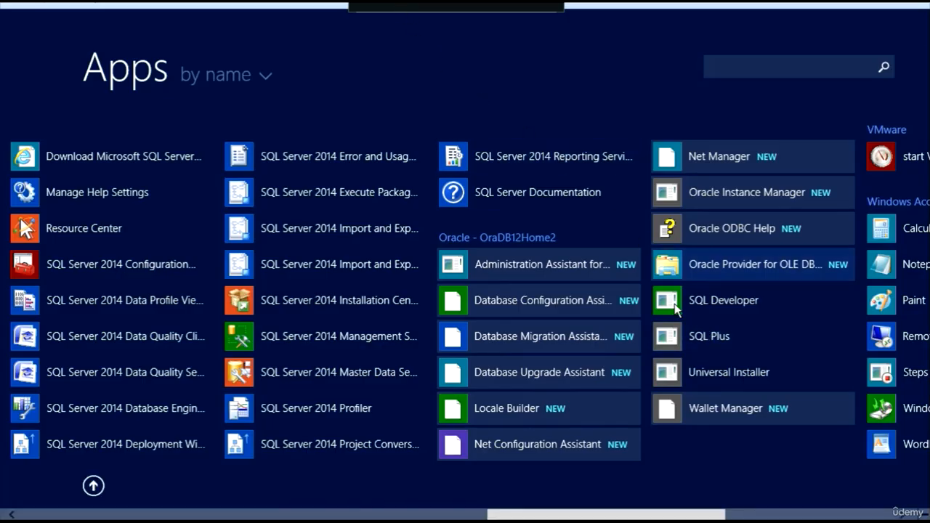
left_click(709, 348)
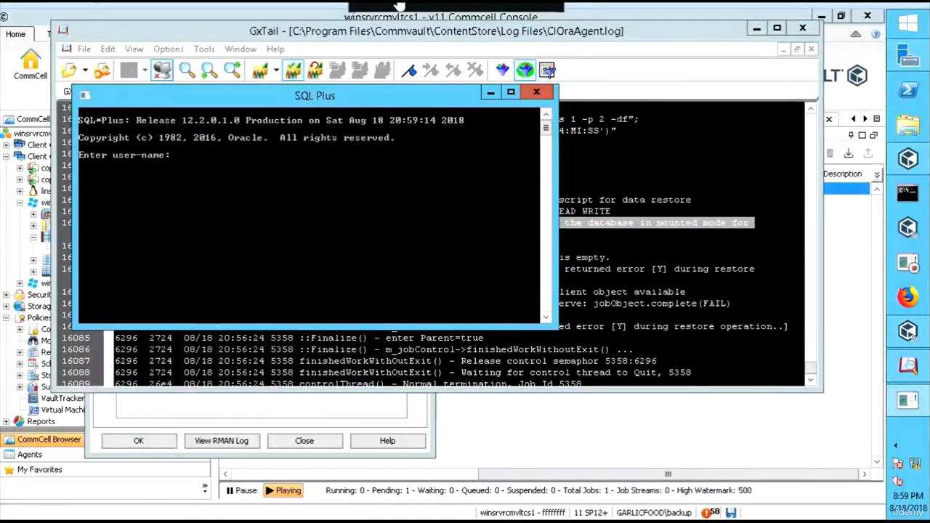
type("sys /as sysdba")
key("Return")
key("Return")
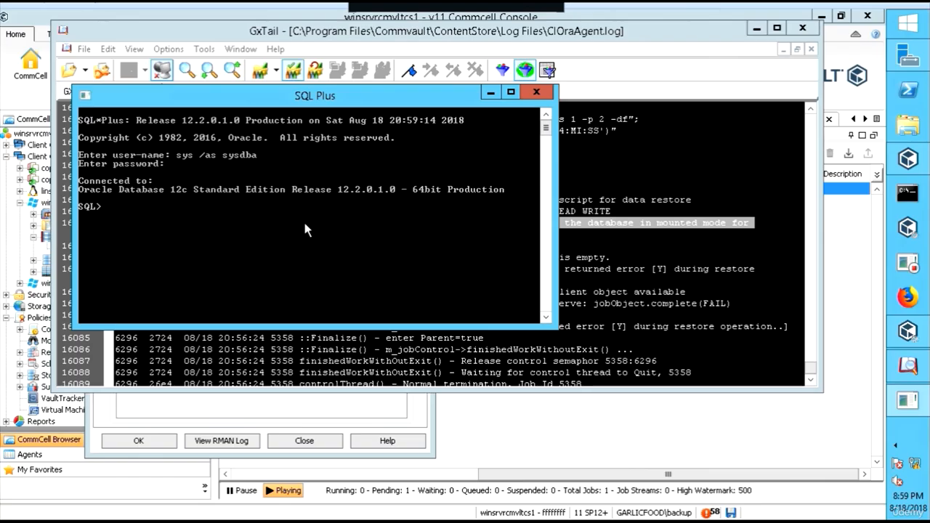
Step: Run the statement "alter database mount;" to put the Oracle database in mount mode
type("alter databa")
key("BackSpace")
type("se")
key("BackSpace")
key("BackSpace")
key("BackSpace")
type("ase mount")
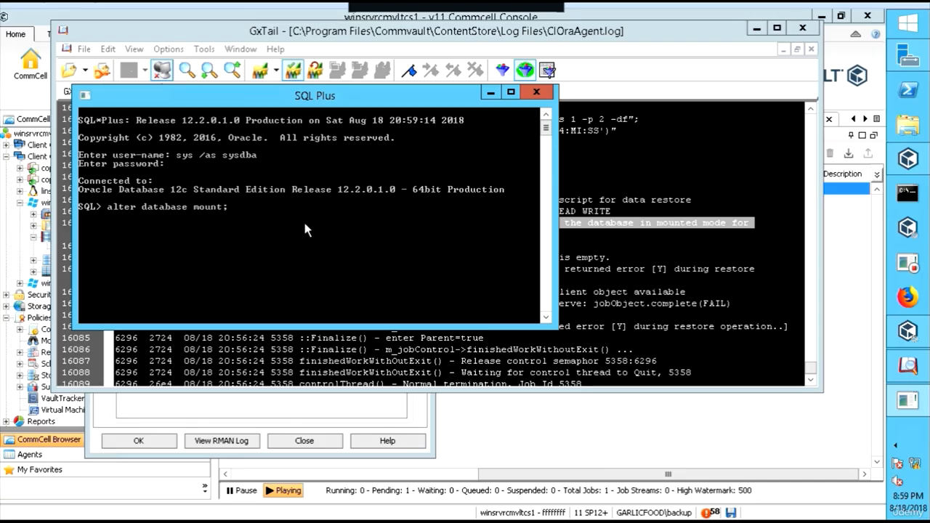
type(";")
key("Return")
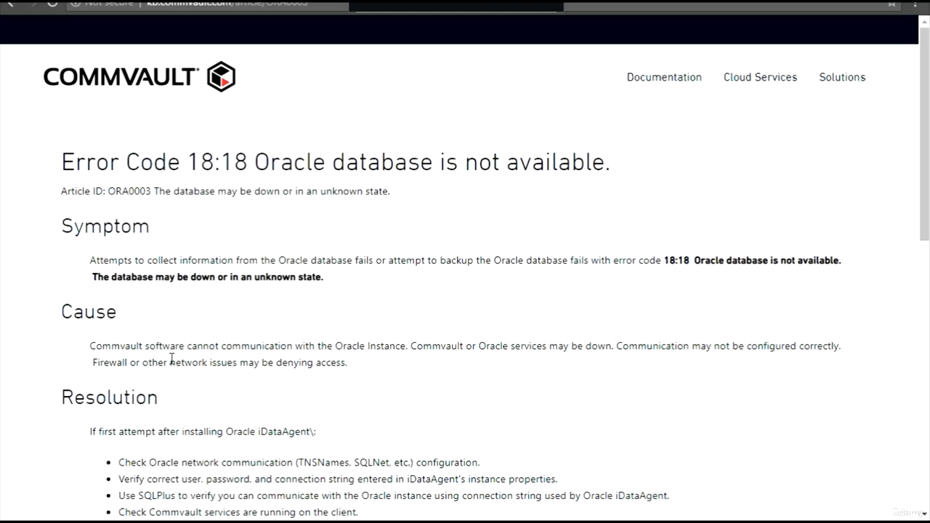
Step: Read the resolution advice about using SQLPlus in the Commvault knowledge base article on error code 18:18
scroll(370, 317, "down", 1)
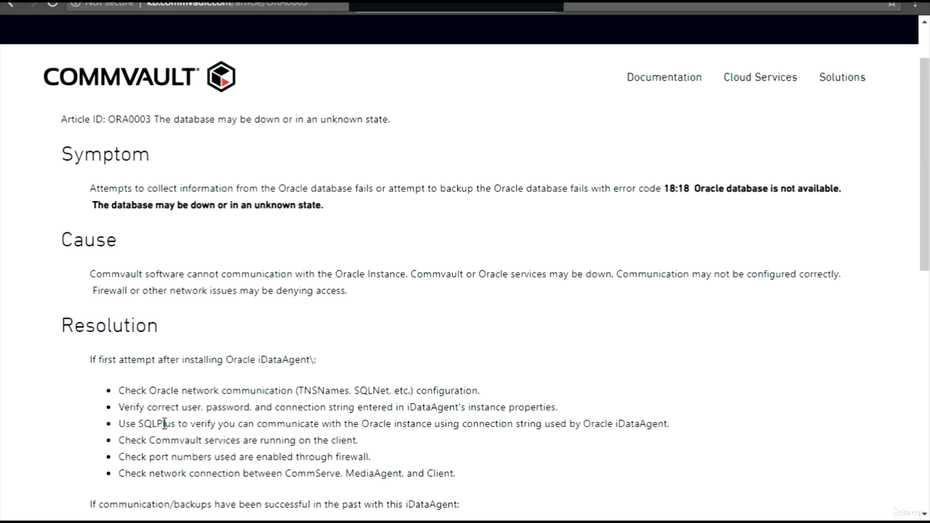
left_click_drag(140, 426, 241, 425)
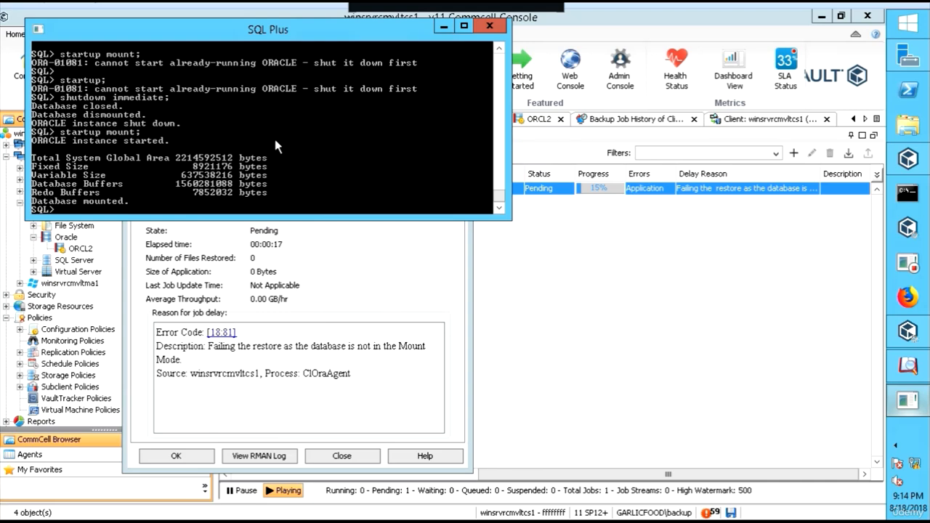
Step: Return to the Job Controller in the Commcell Console and resume the pending Oracle restore job 5358
left_click(399, 7)
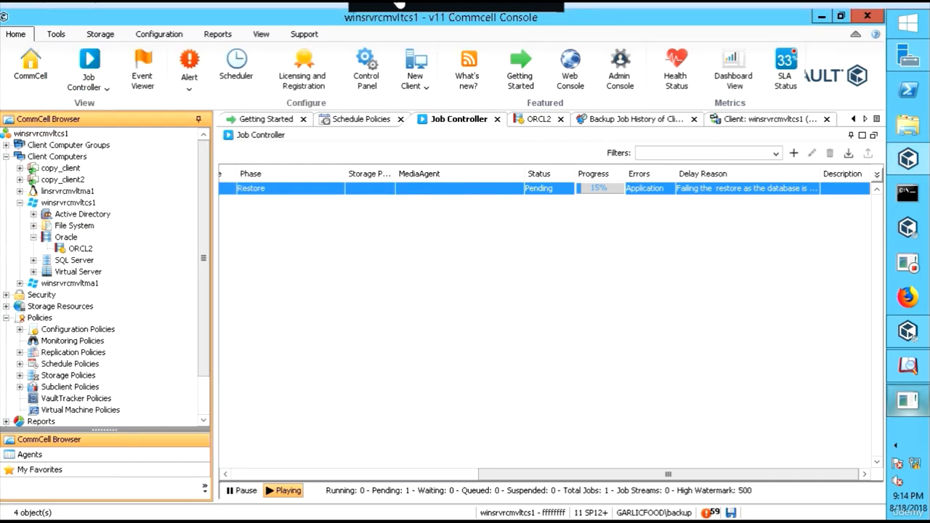
right_click(508, 190)
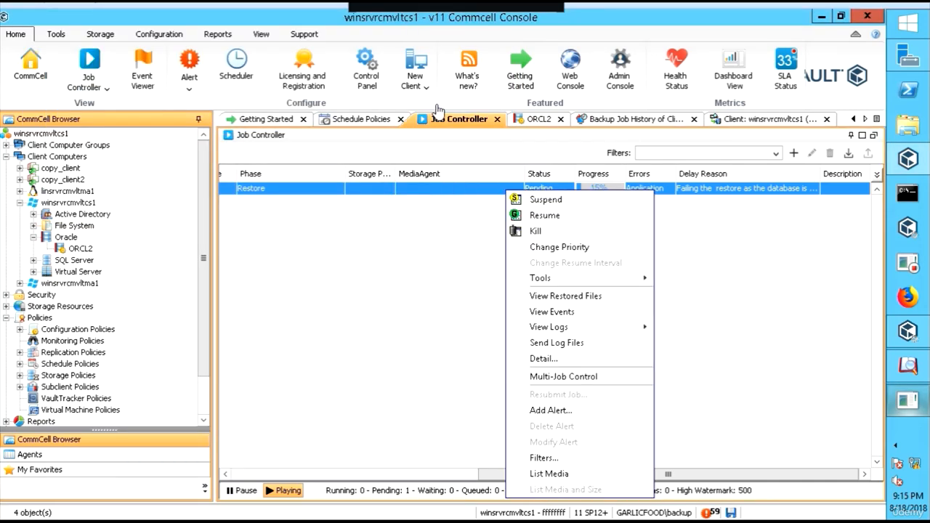
left_click(536, 215)
Step: Examine the stream information in the details of restore job 5358, including the size, MediaAgent and copy columns
left_click(399, 7)
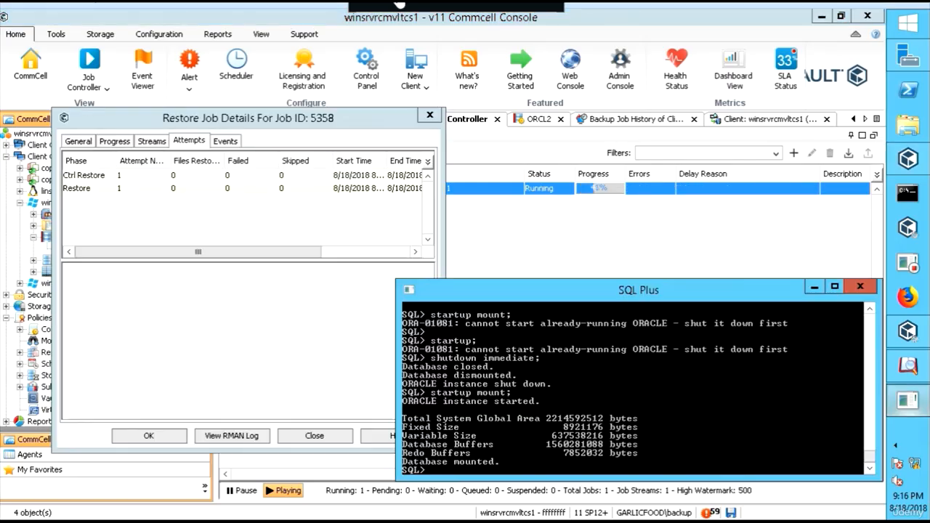
left_click(154, 142)
left_click(300, 251)
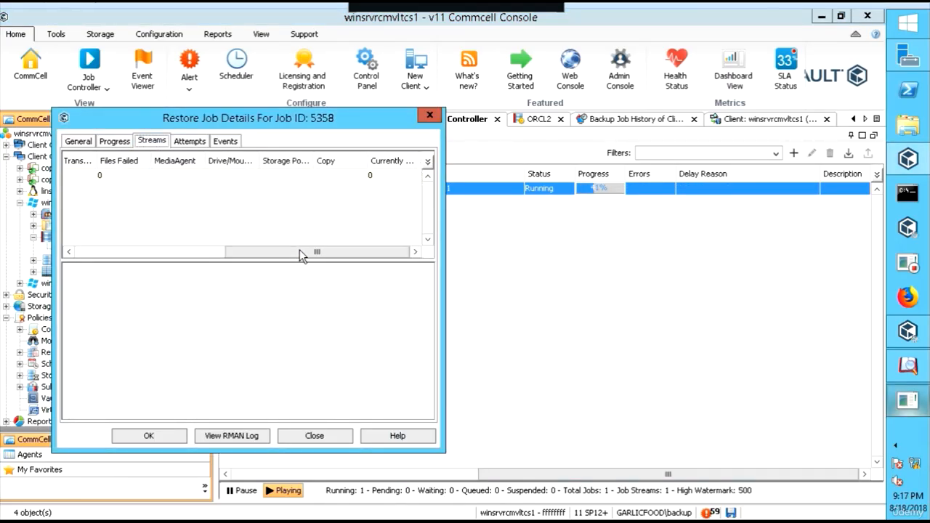
left_click(209, 255)
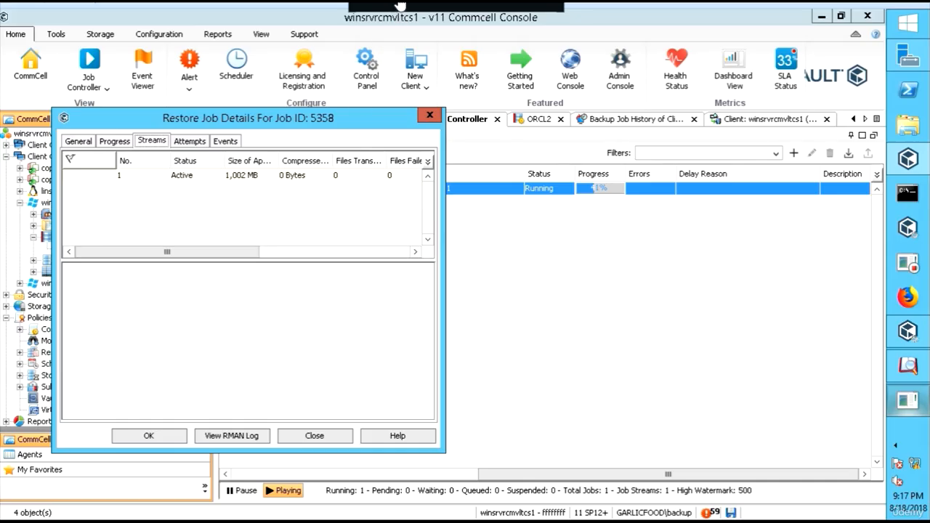
Step: Switch to GxTail and review the latest ClOraAgent.log entries for the resumed restore job 5358
key("alt+Tab")
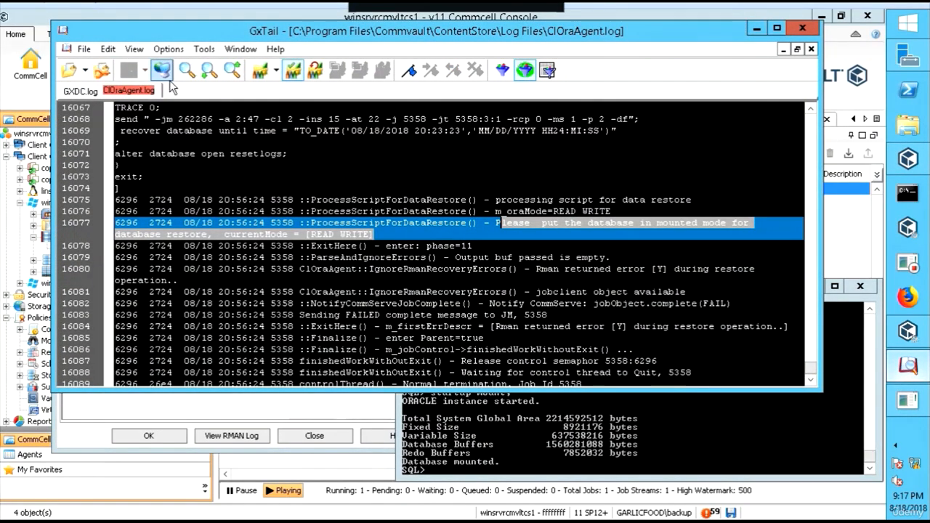
left_click(128, 70)
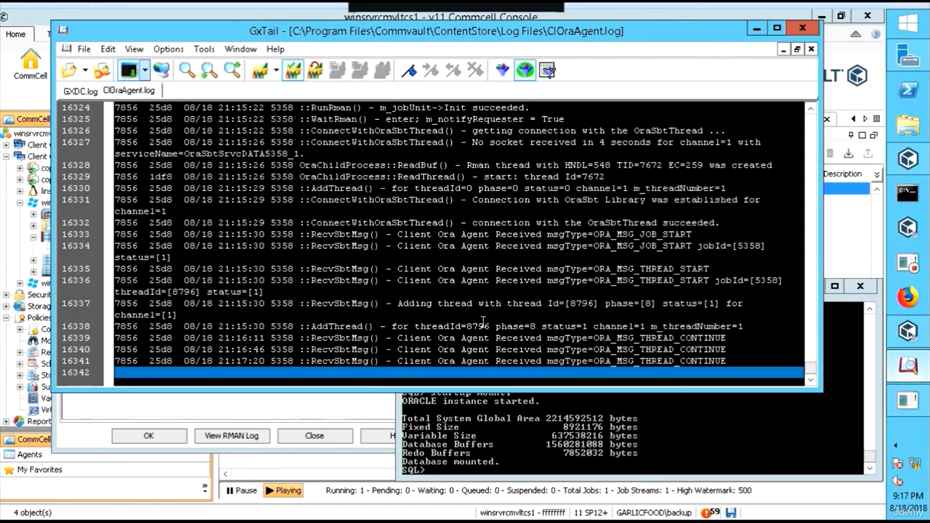
scroll(483, 322, "up", 2)
scroll(473, 309, "down", 1)
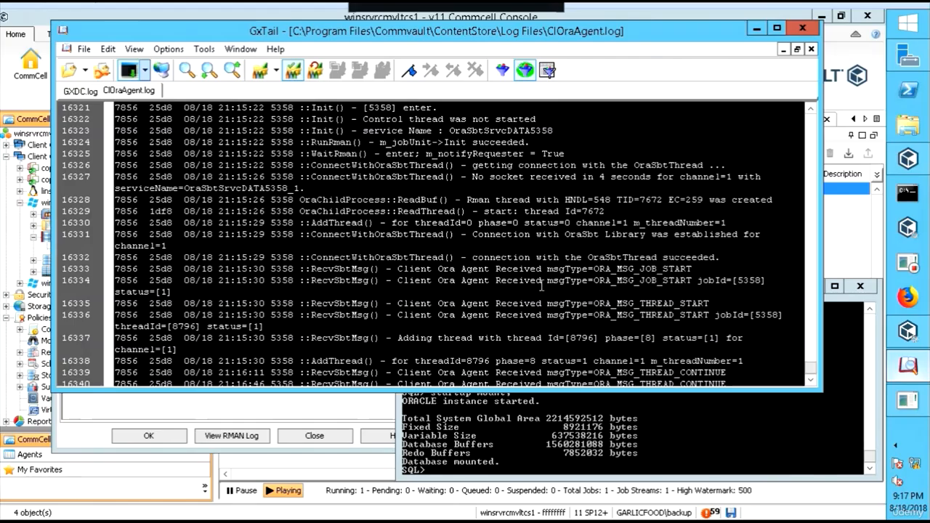
scroll(541, 285, "down", 1)
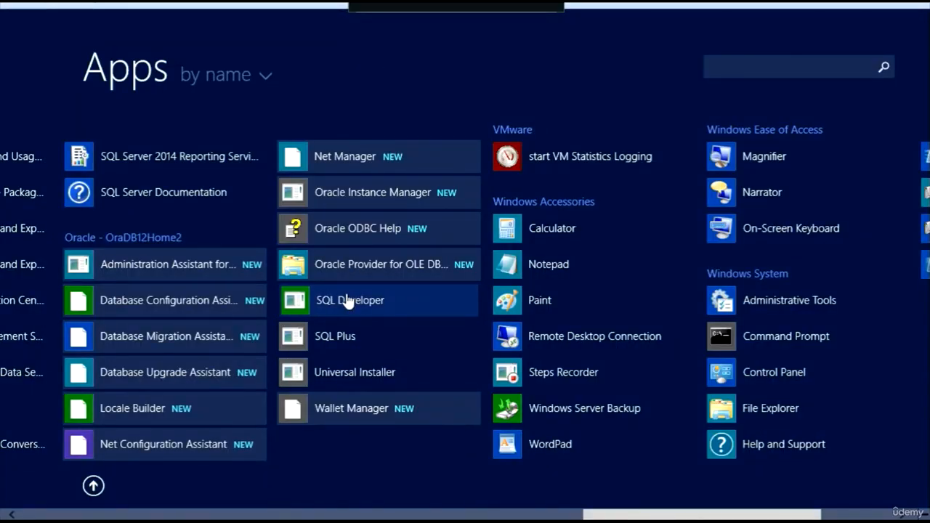
Step: Launch SQL Developer from the Oracle - OraDB12Home2 programs
left_click(349, 301)
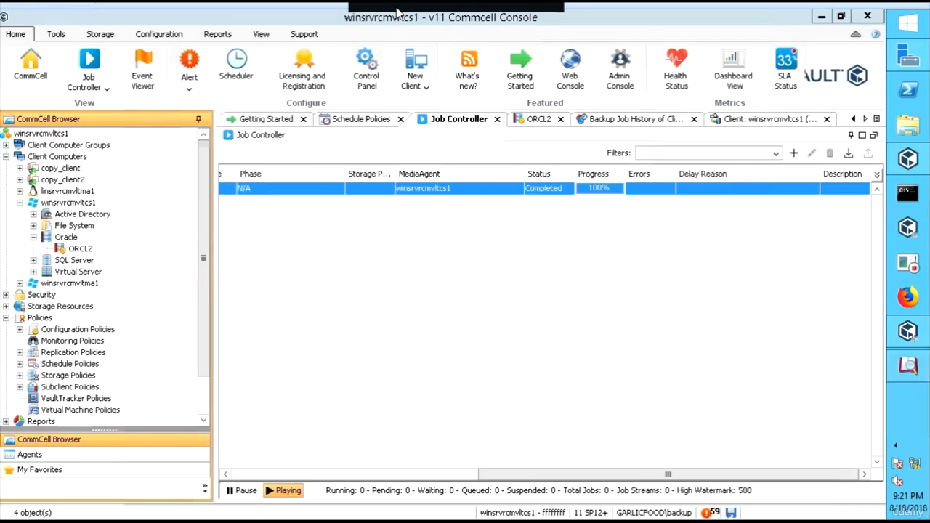